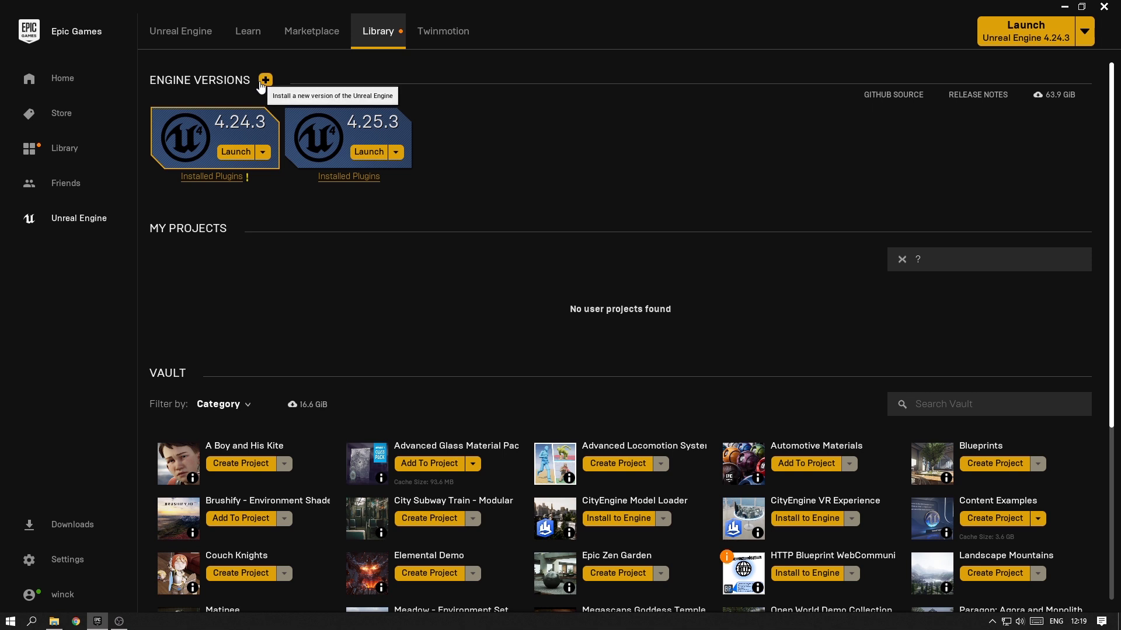
# Launch the Unreal Engine 4.25.3 engine from the Epic Games Launcher library.
pyautogui.click(379, 153)
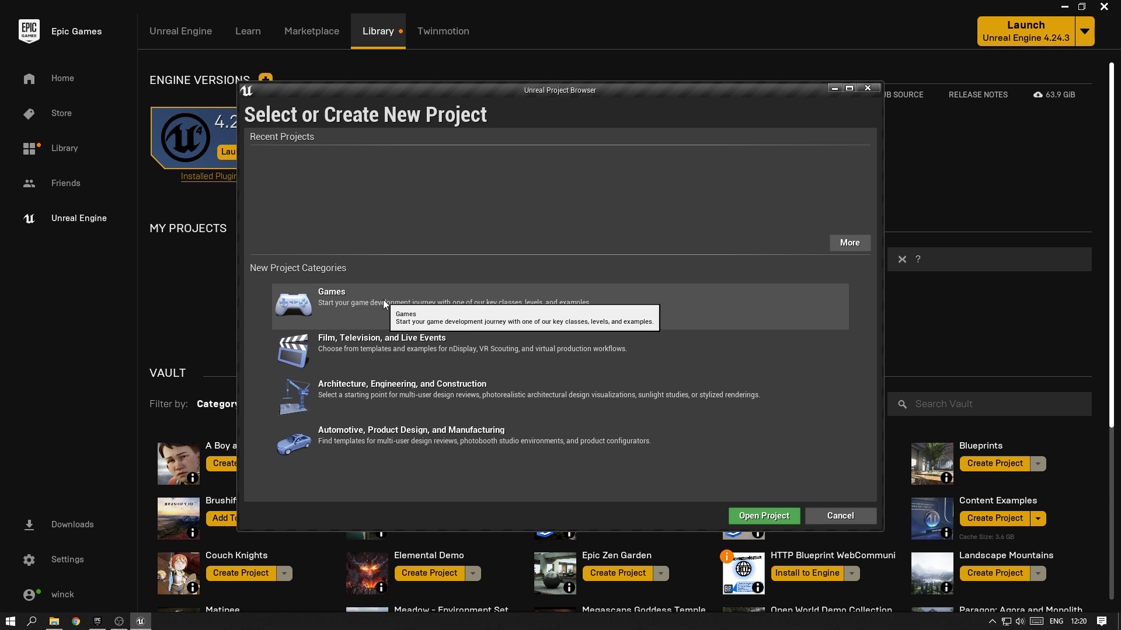
# Browse the Games templates, previewing First Person and Vehicle, then go ahead with the Blank template.
pyautogui.click(686, 511)
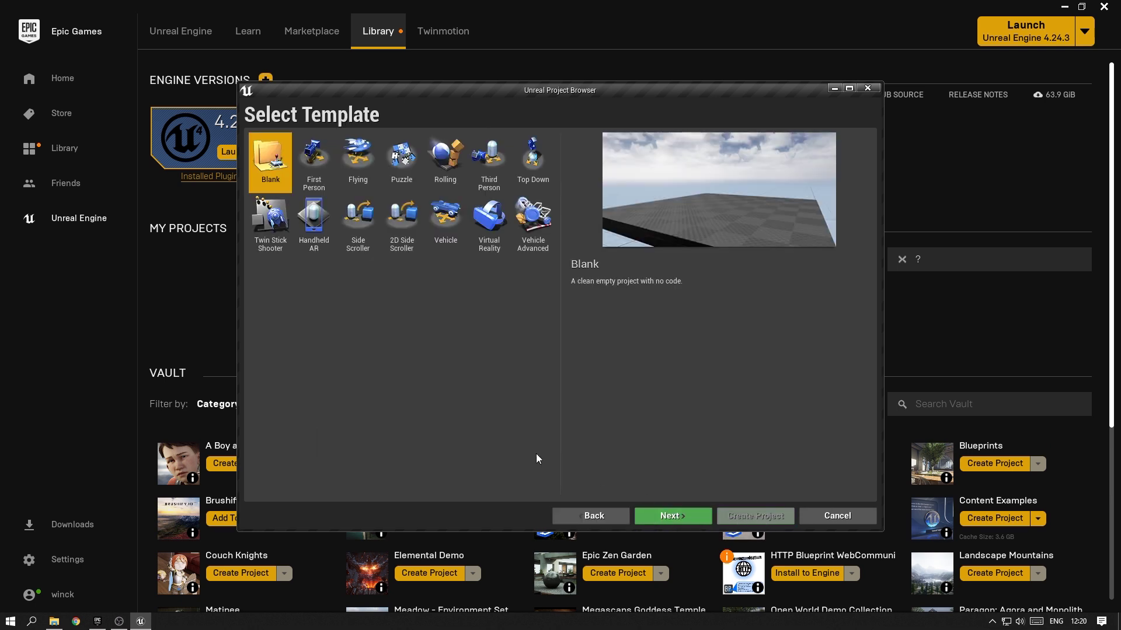
pyautogui.click(321, 156)
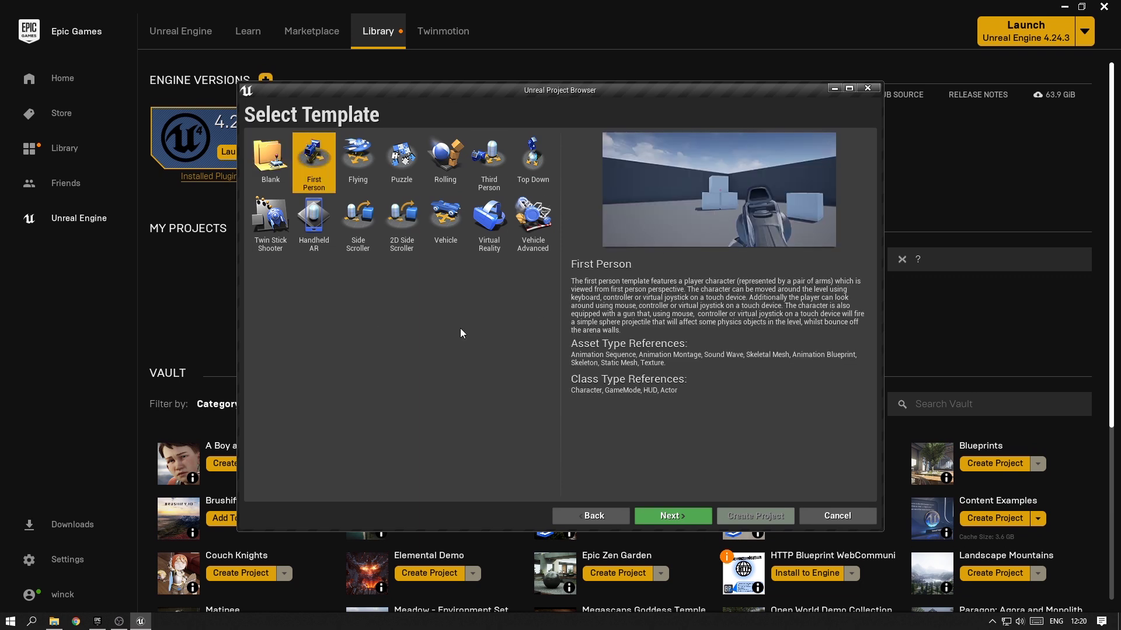
pyautogui.click(455, 236)
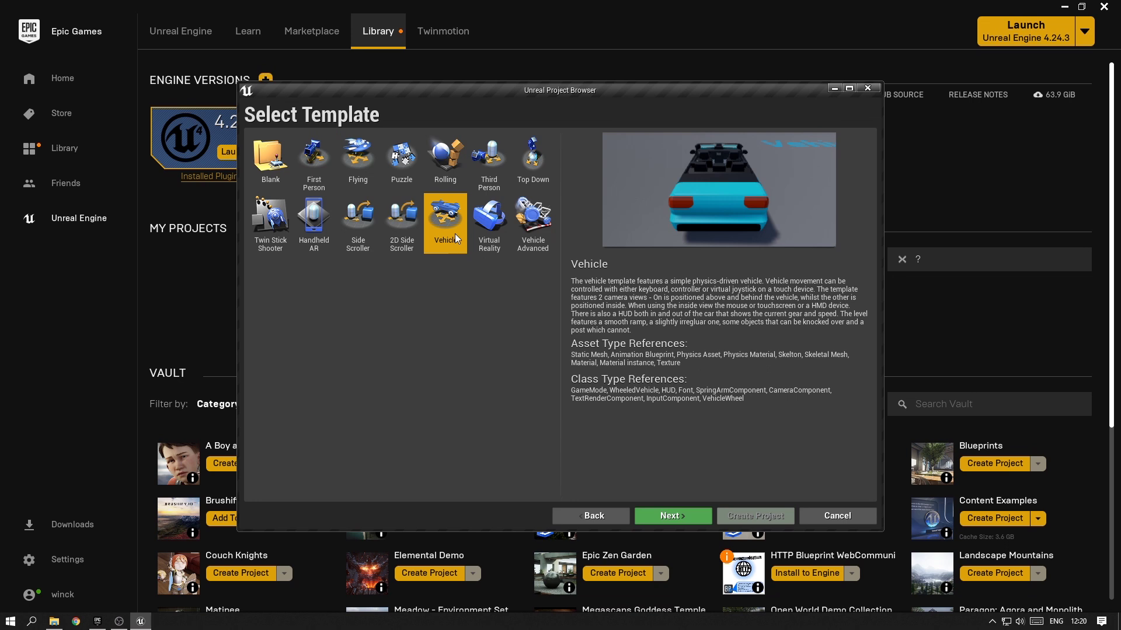
pyautogui.click(278, 175)
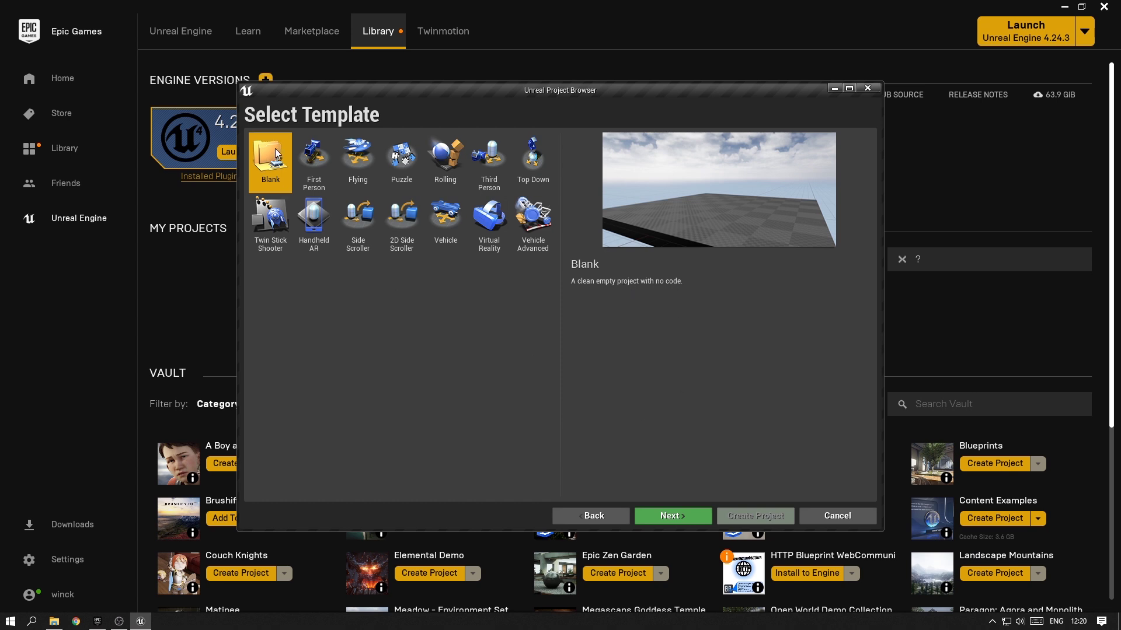
pyautogui.click(682, 516)
# Keep Blueprint, Desktop/Console and No Starter Content, and set Raytracing Enabled.
pyautogui.click(335, 177)
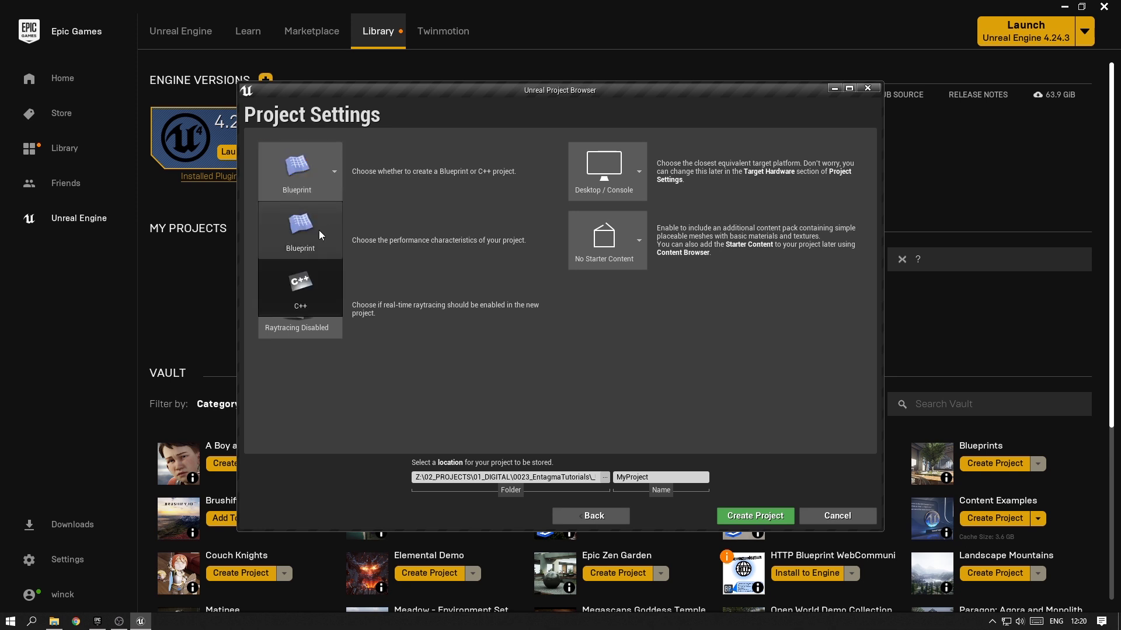
pyautogui.click(337, 170)
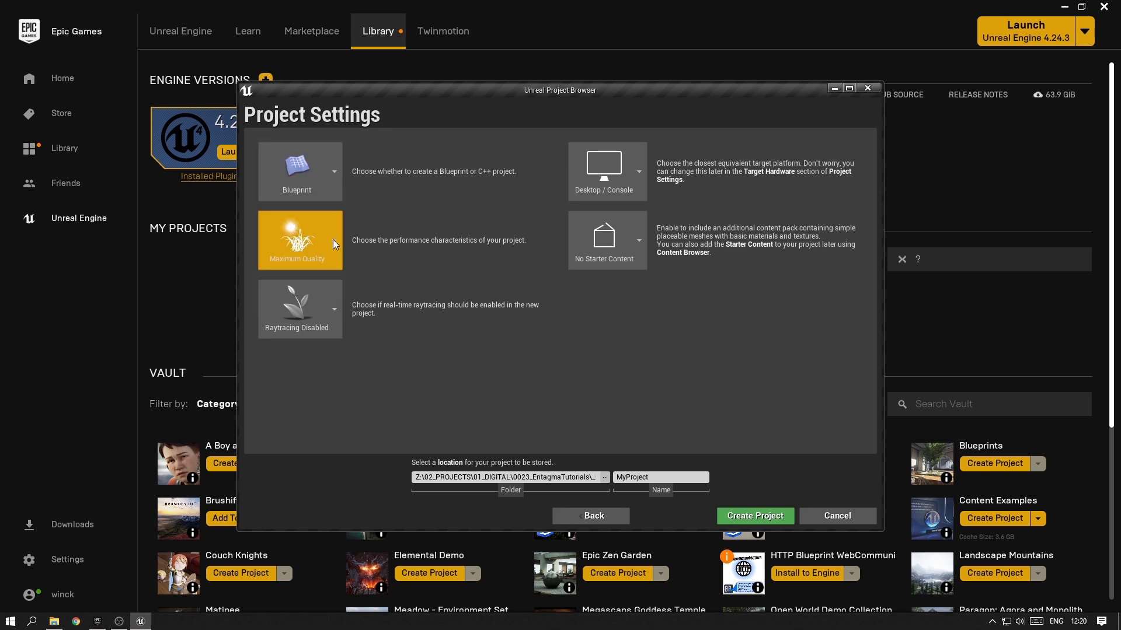
pyautogui.click(634, 171)
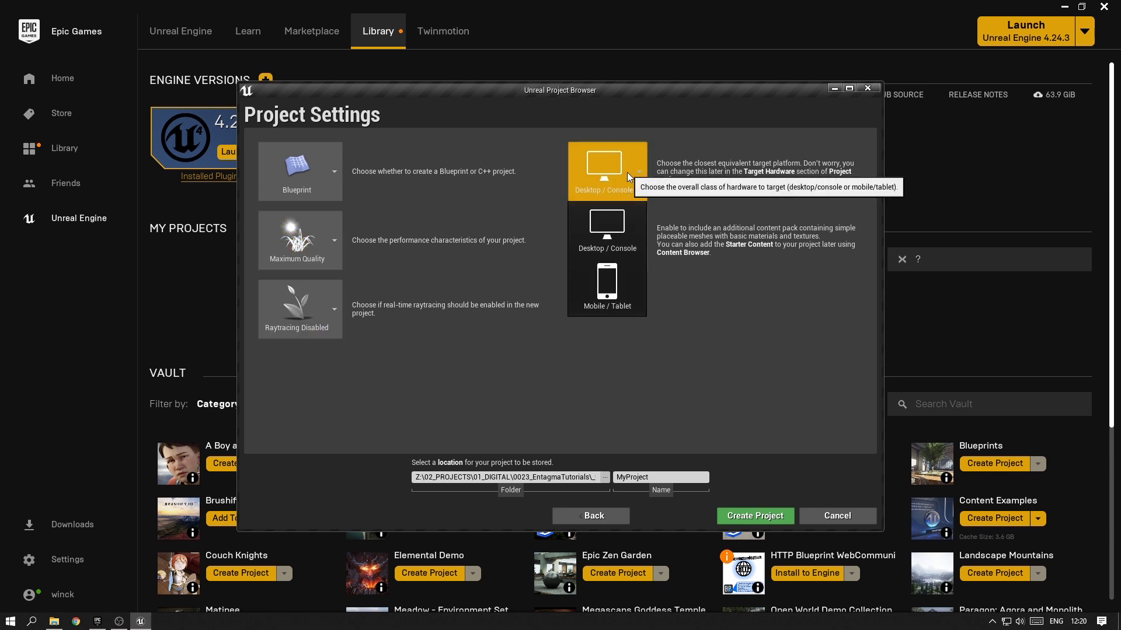
pyautogui.click(607, 233)
pyautogui.click(607, 246)
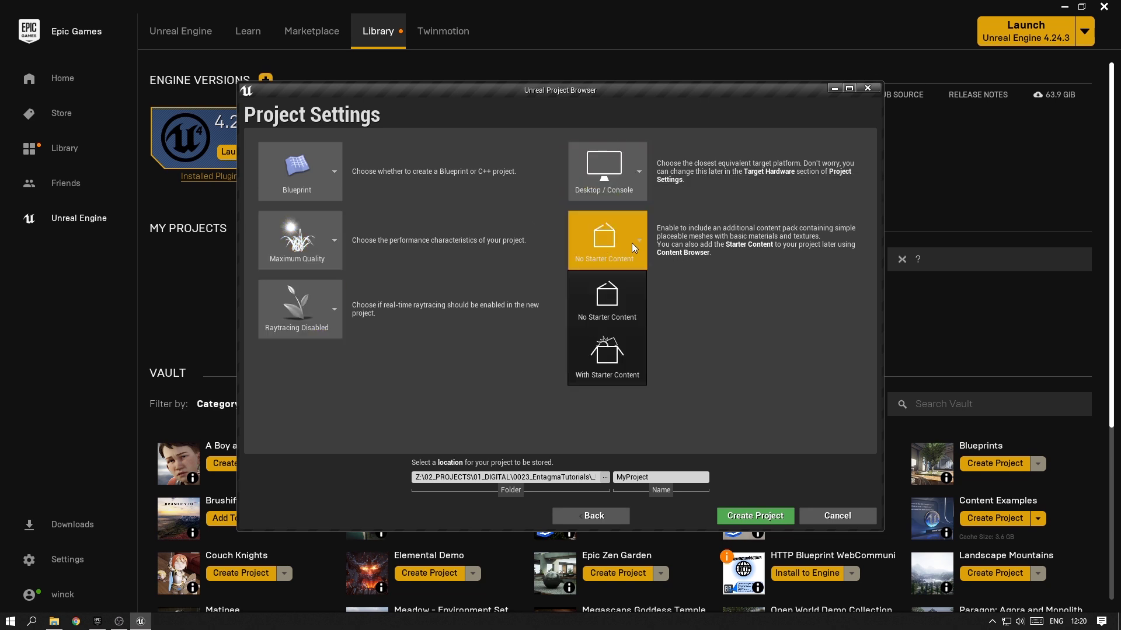
pyautogui.click(605, 303)
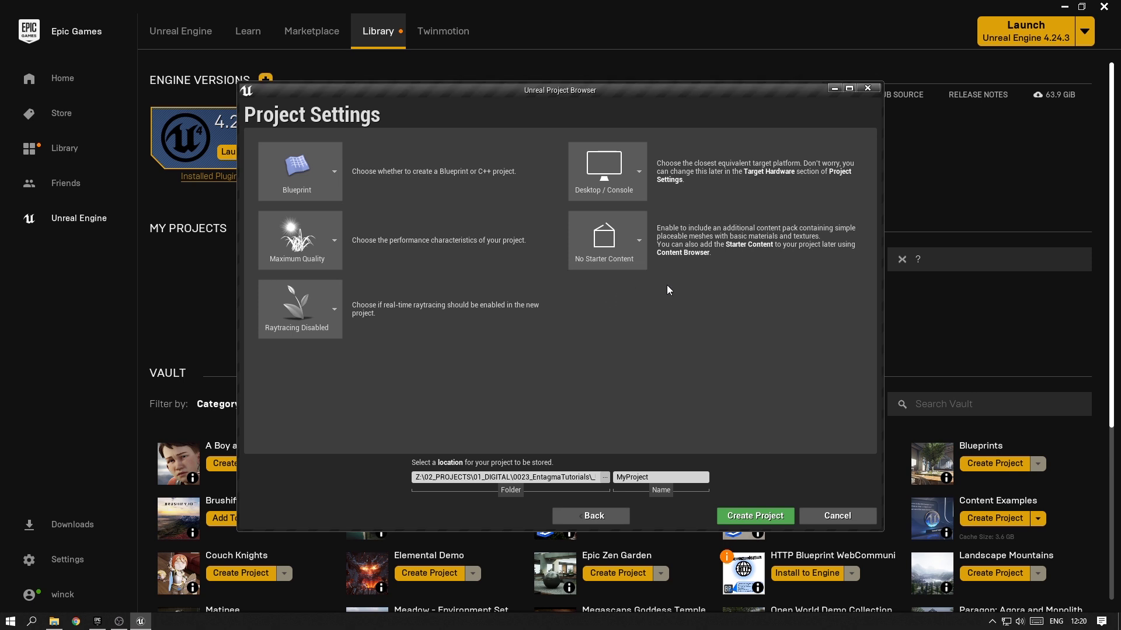
pyautogui.click(327, 306)
pyautogui.click(304, 436)
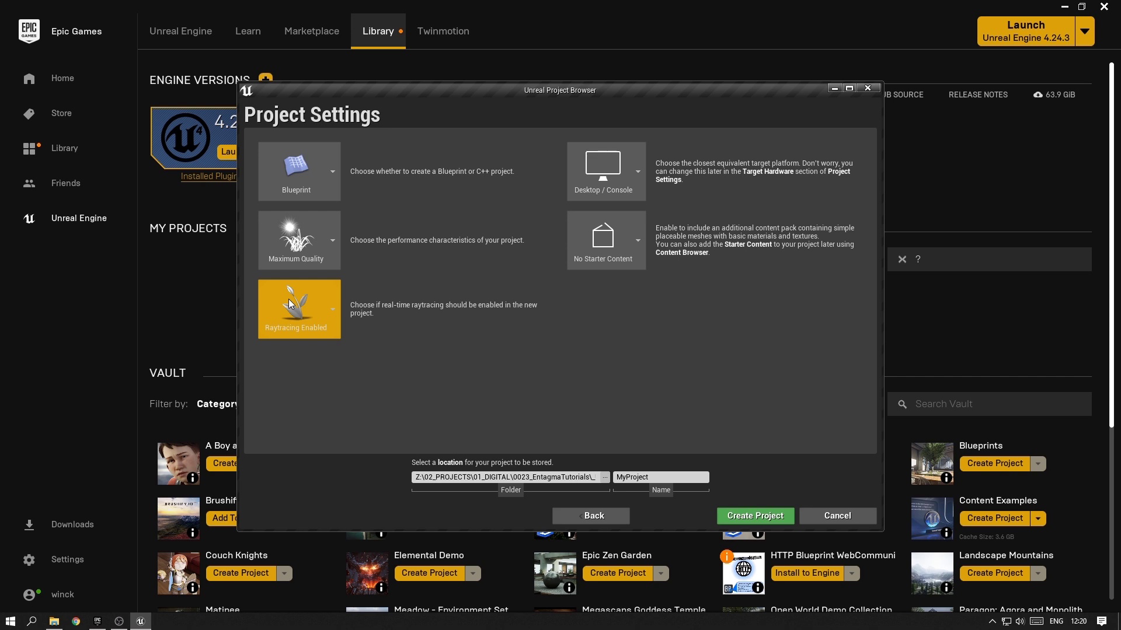
# Name the project 'EntTu' and create it.
pyautogui.moveTo(501, 477); pyautogui.dragTo(595, 478)
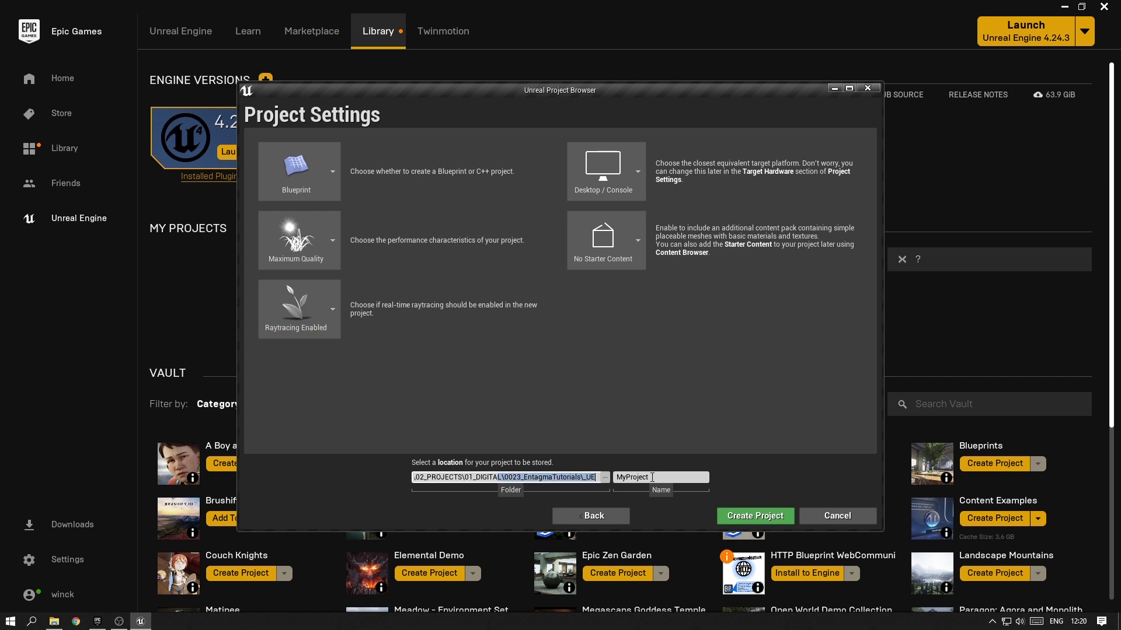
pyautogui.click(636, 477)
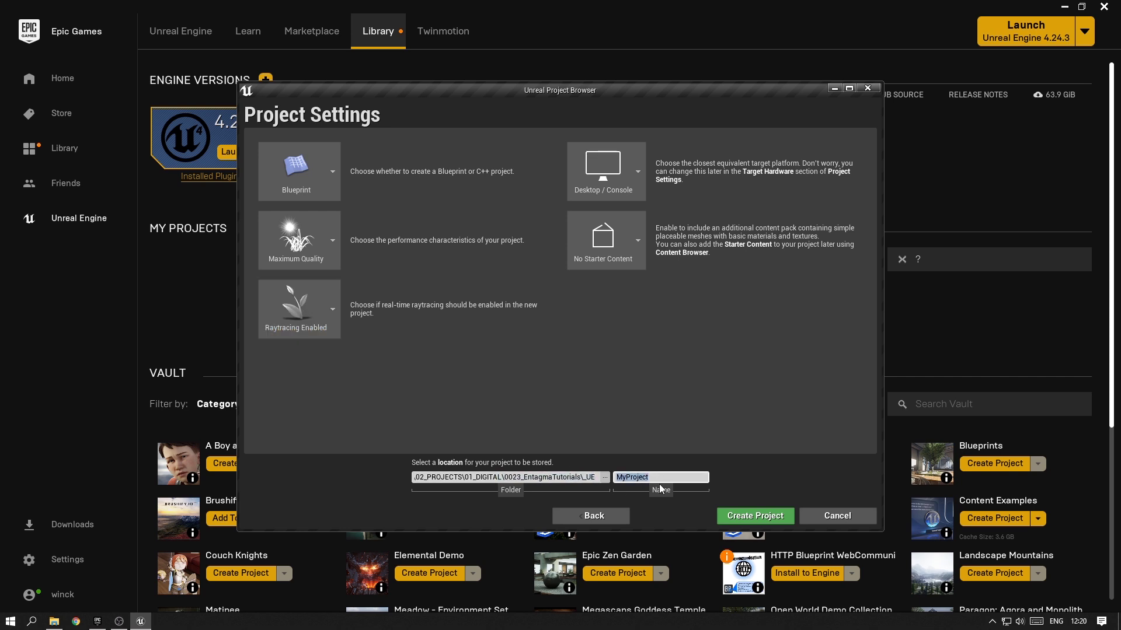
pyautogui.write('EntTut')
pyautogui.click(736, 516)
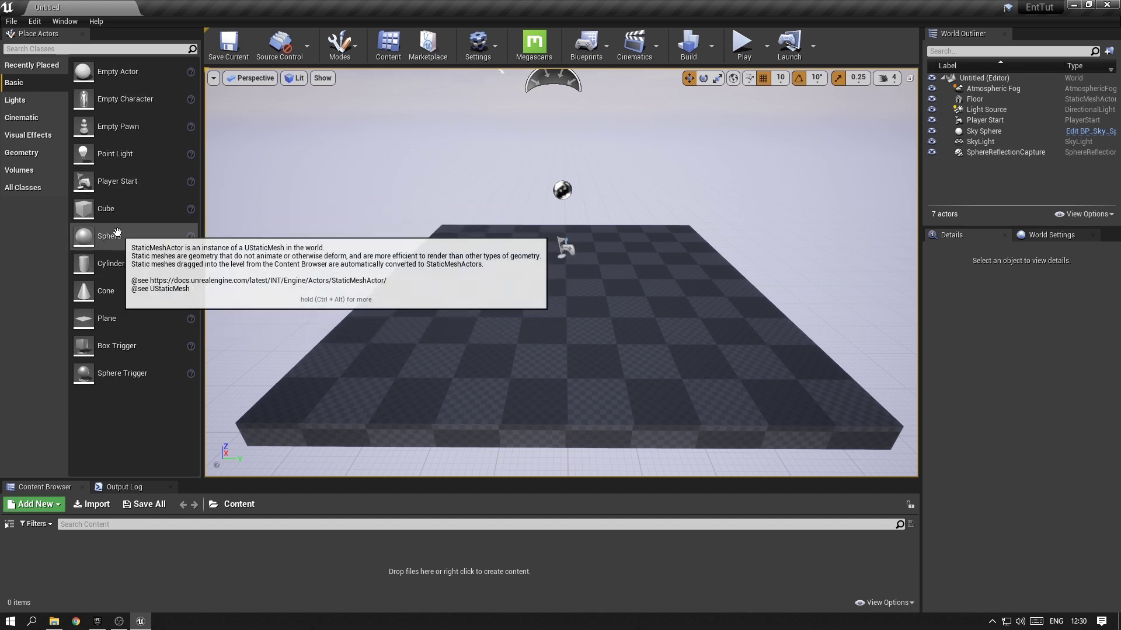
# Browse the Lights, Cinematic, Visual Effects and Volumes categories in Place Actors.
pyautogui.click(41, 101)
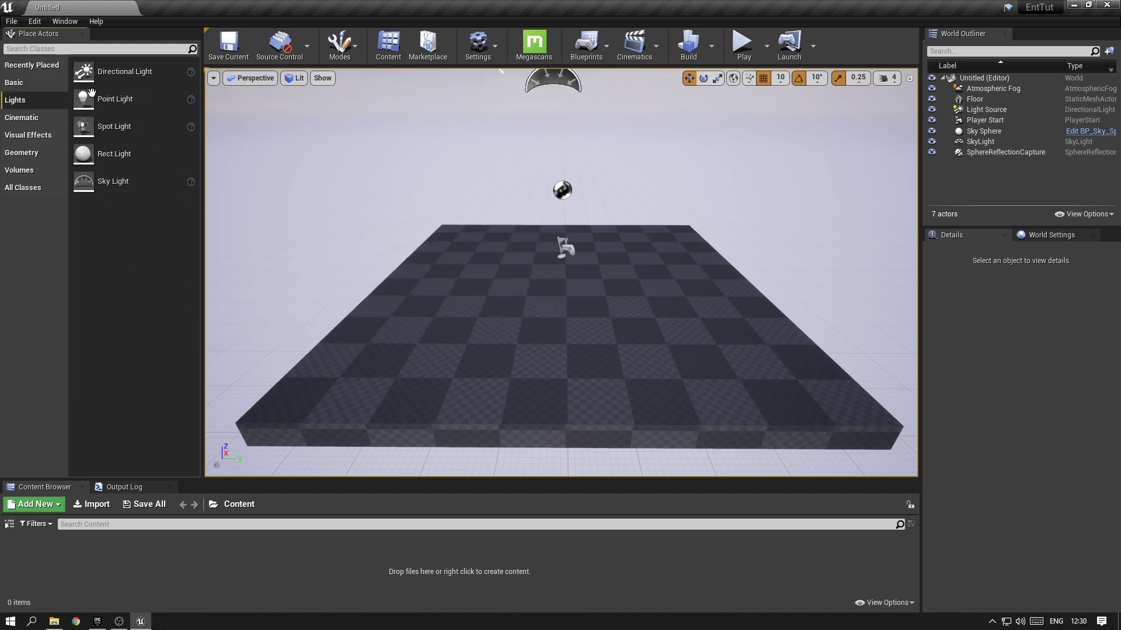
pyautogui.click(27, 118)
pyautogui.click(39, 138)
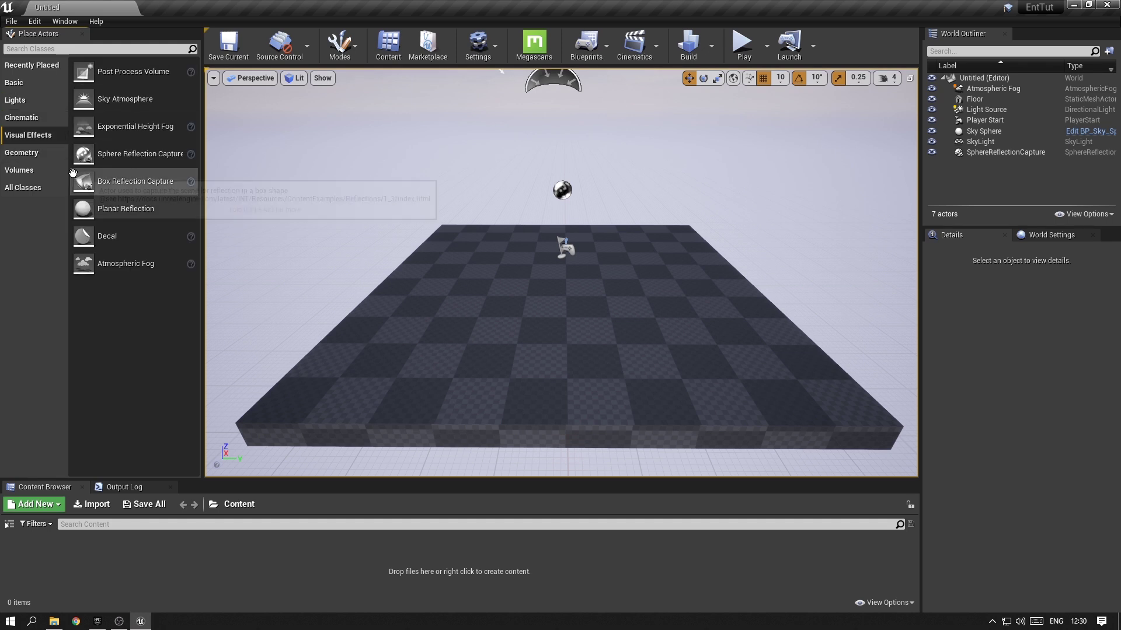
pyautogui.click(39, 172)
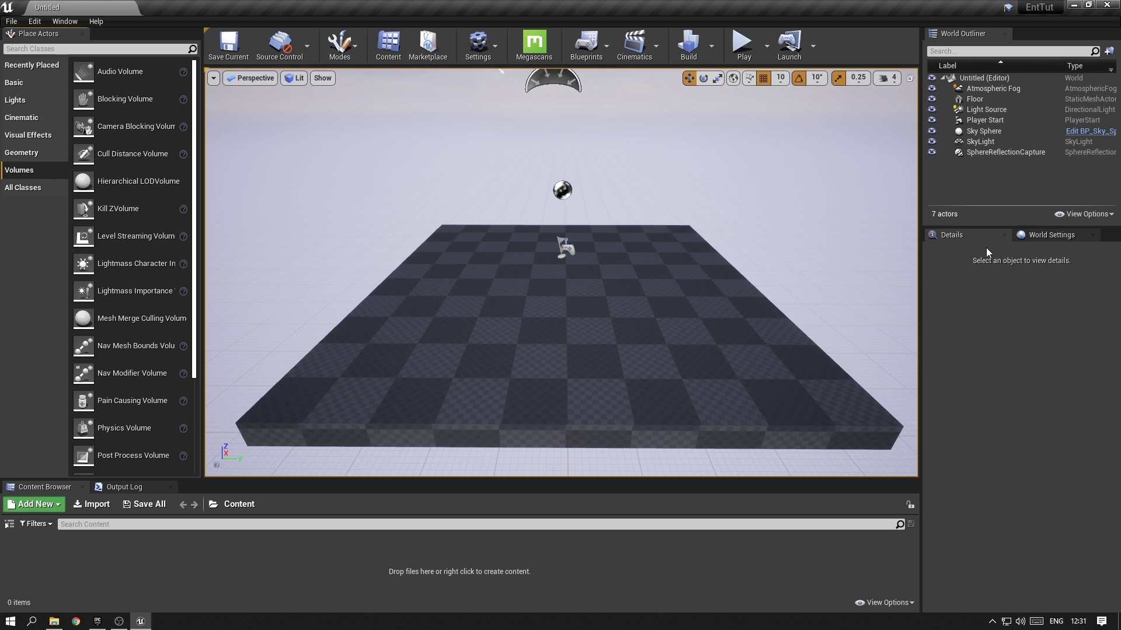
# View the World Settings, then inspect the Atmospheric Fog actor's properties in Details.
pyautogui.click(1048, 236)
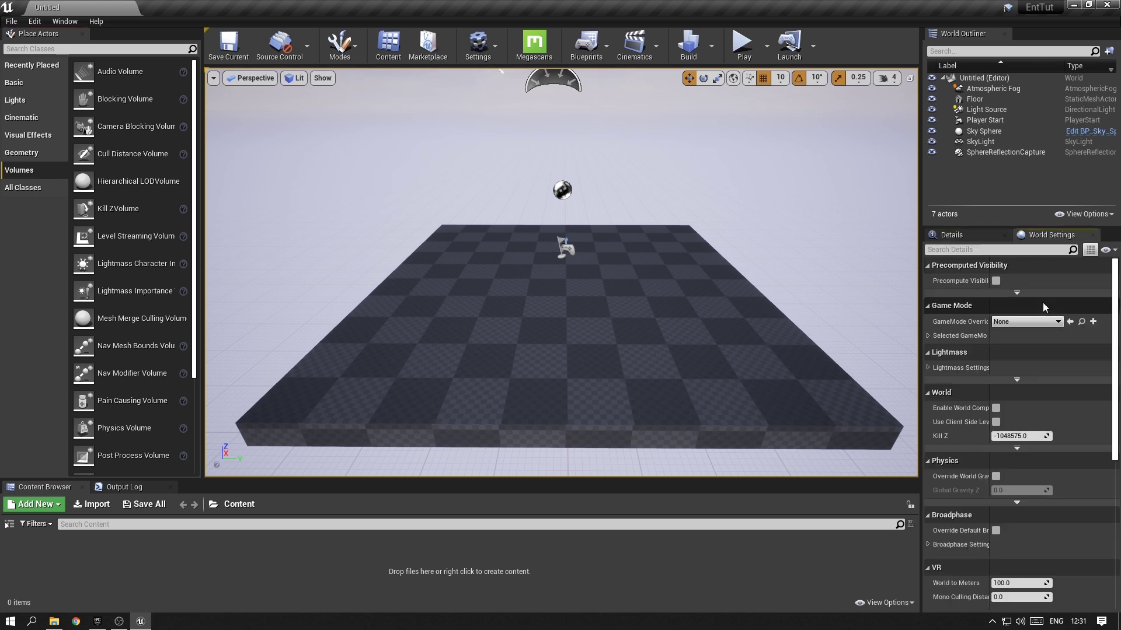
pyautogui.click(971, 234)
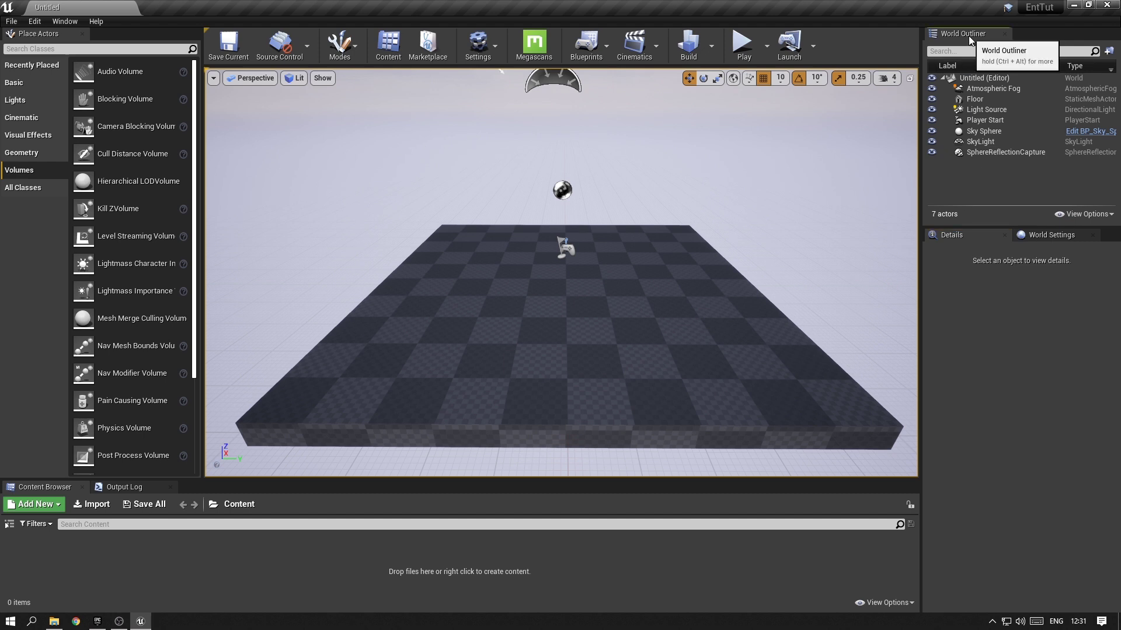
pyautogui.click(992, 88)
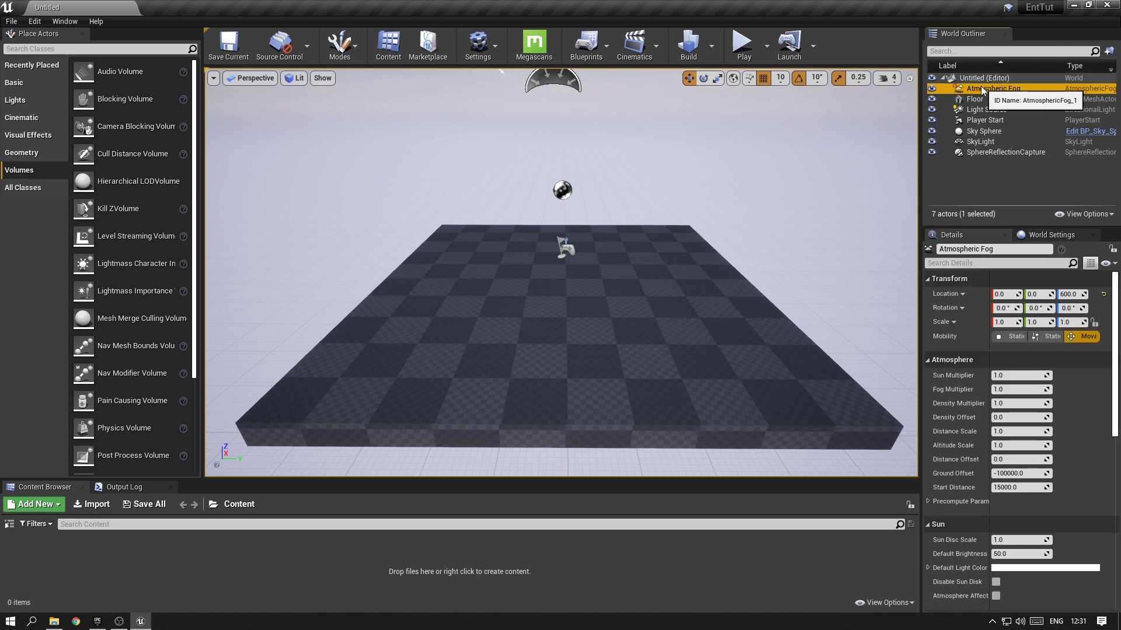
pyautogui.scroll(-5, 968, 438)
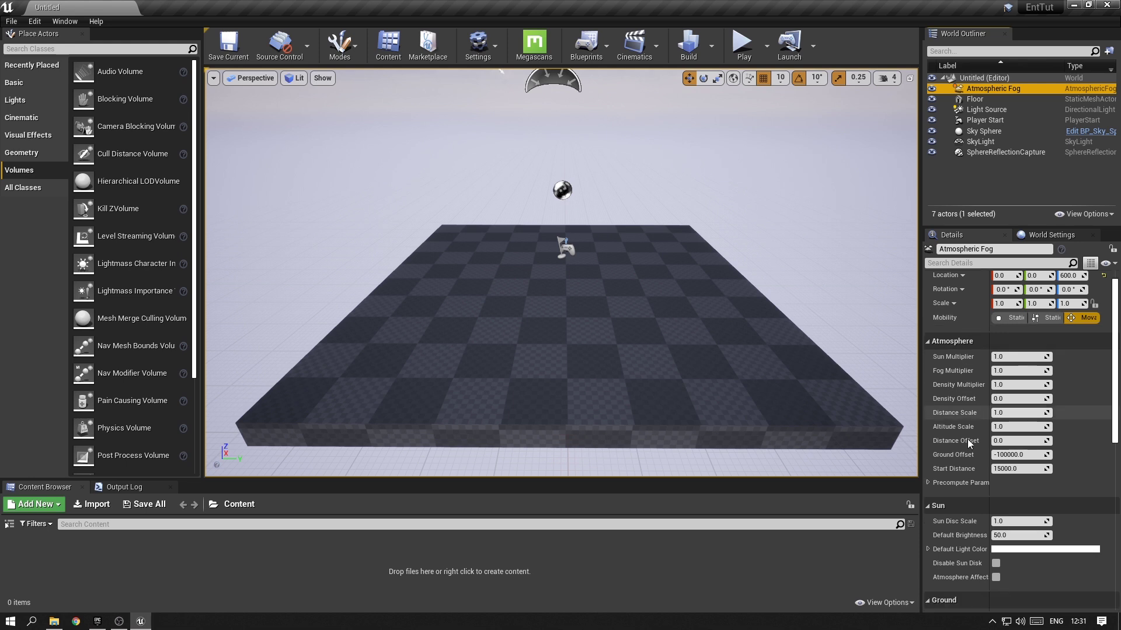
pyautogui.scroll(5, 968, 403)
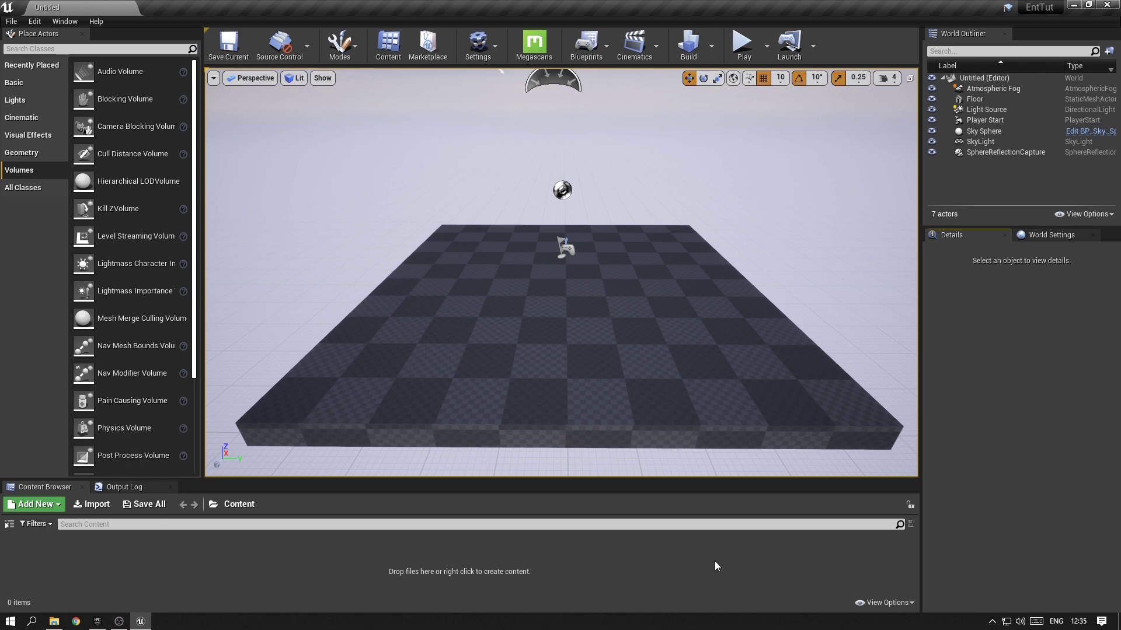
# Check the content browser view options, then enable Use Small Tool Bar Icons in Editor Preferences.
pyautogui.click(884, 602)
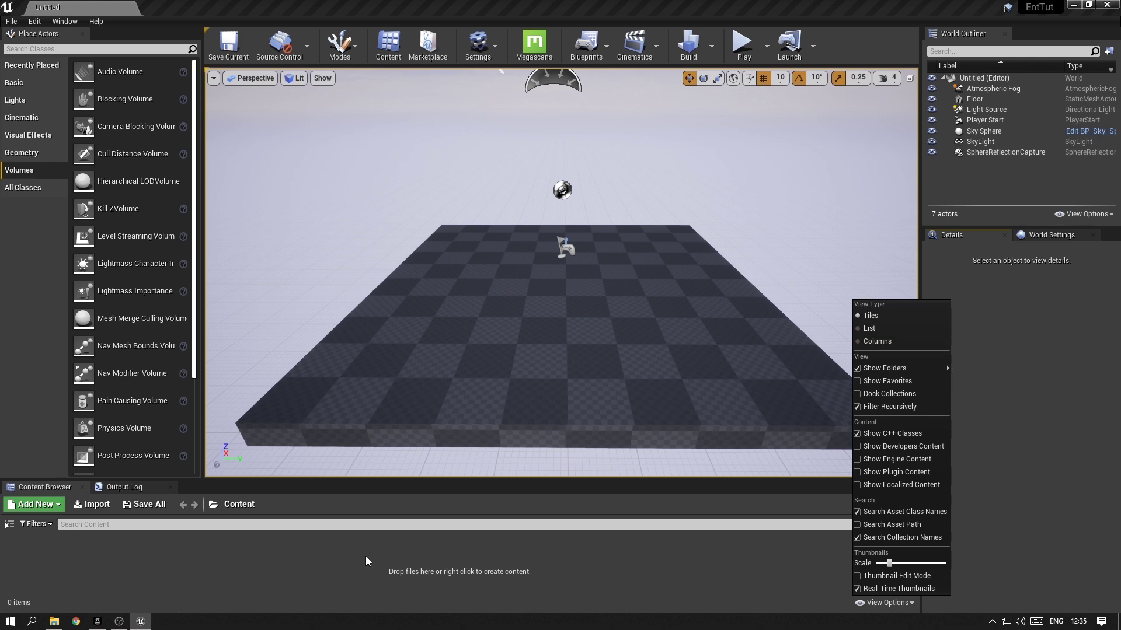
pyautogui.click(636, 576)
pyautogui.click(35, 21)
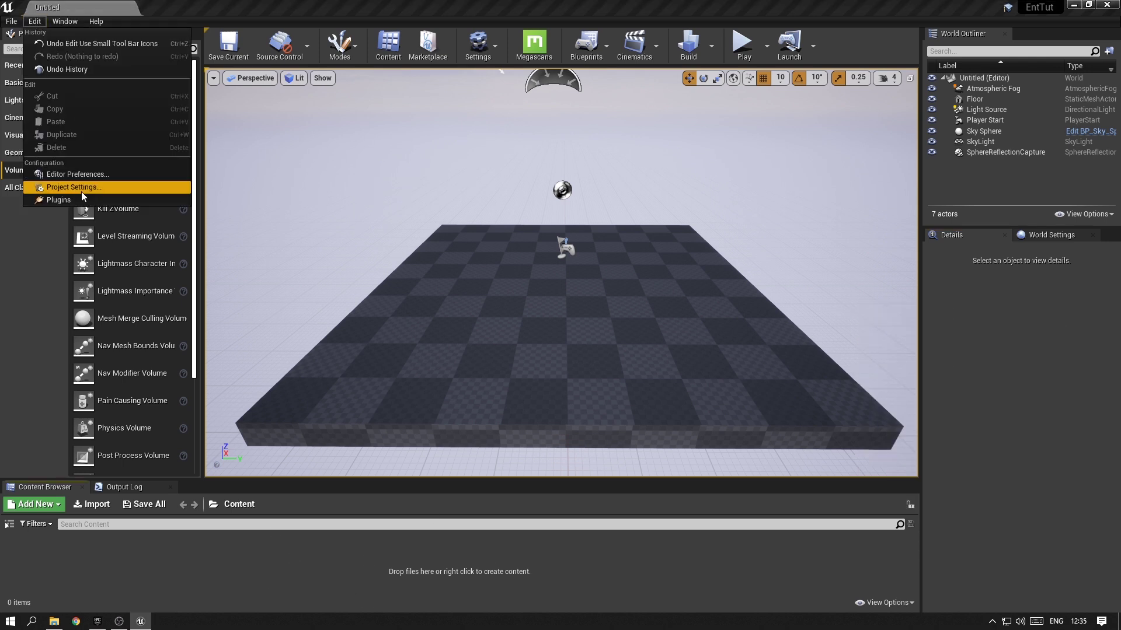
pyautogui.click(81, 175)
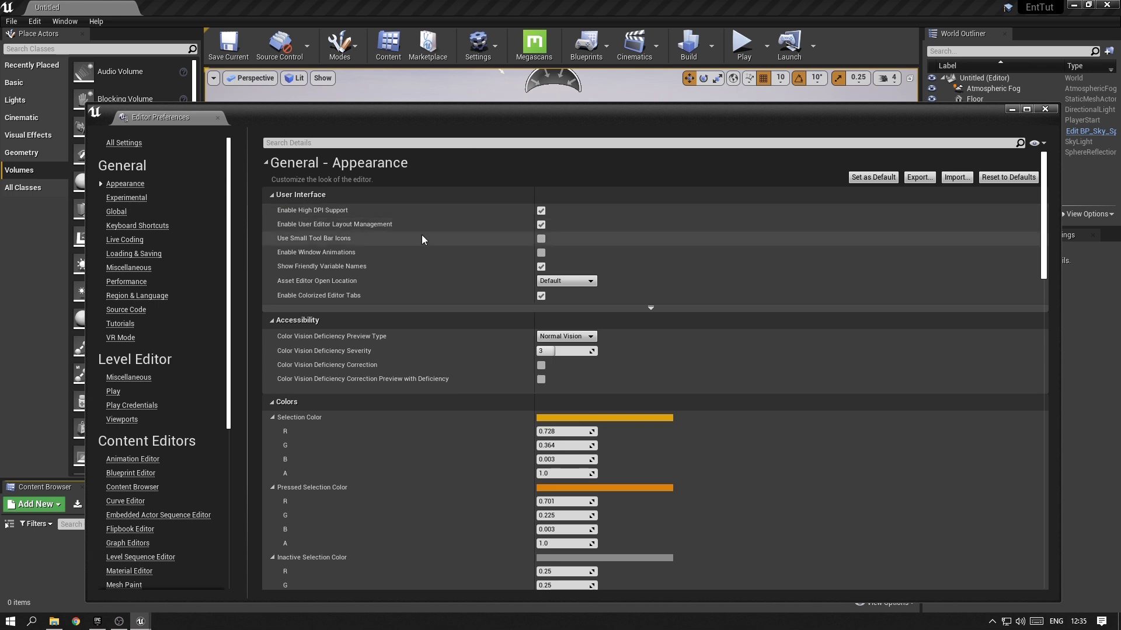
pyautogui.scroll(-10, 465, 233)
pyautogui.scroll(10, 441, 265)
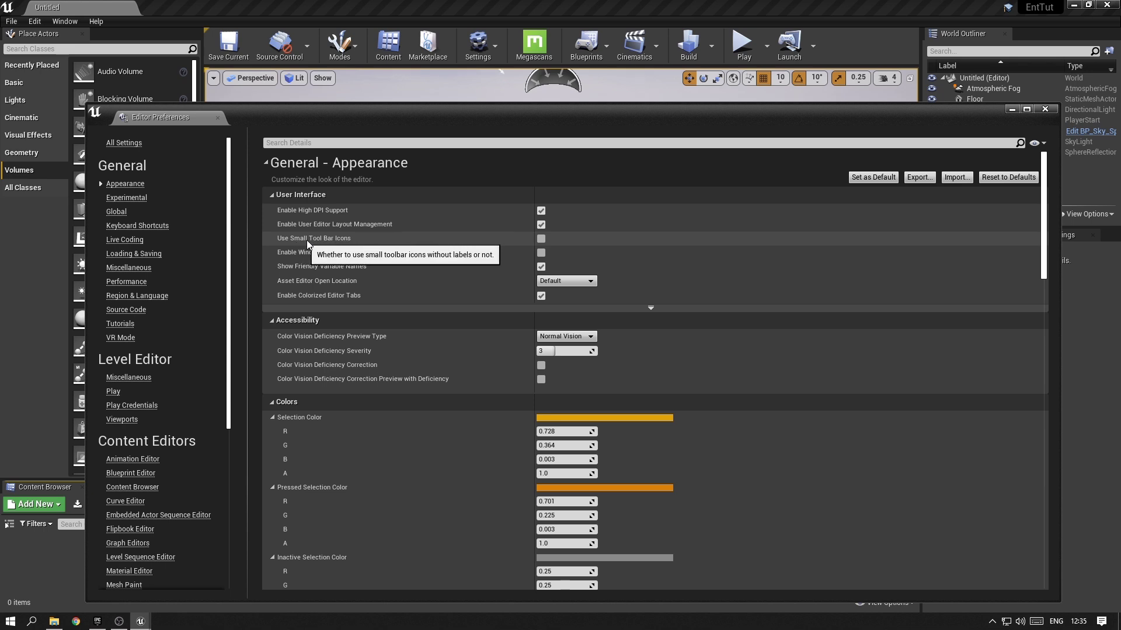
pyautogui.click(541, 239)
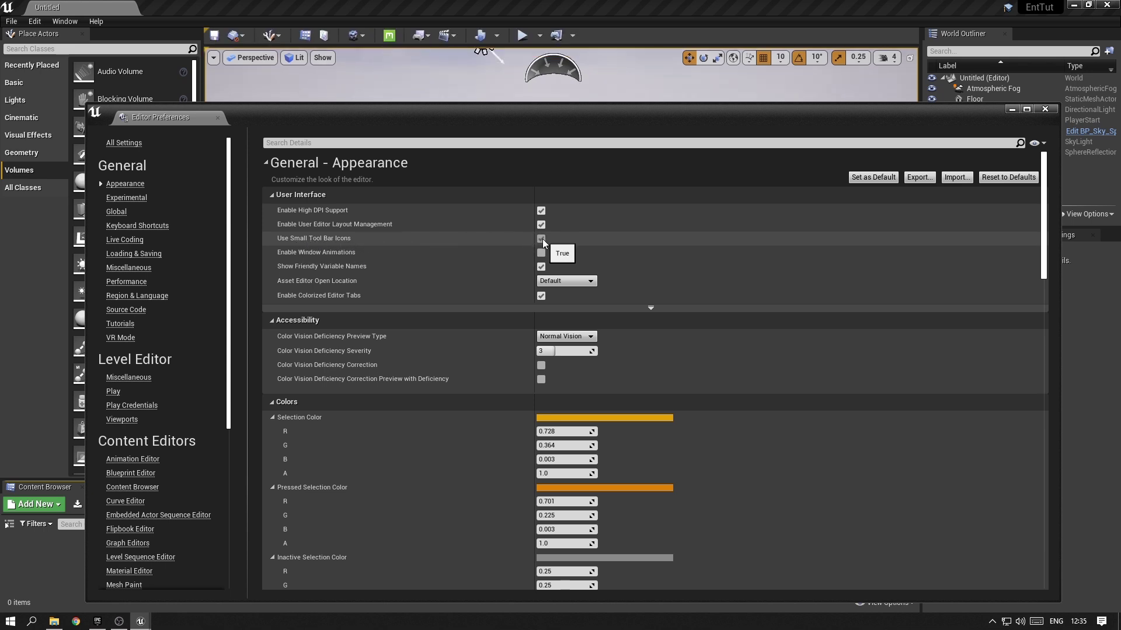
# Search preferences for 'billbo' and set Billboard Scale to 0.7.
pyautogui.click(395, 142)
pyautogui.write('billboard')
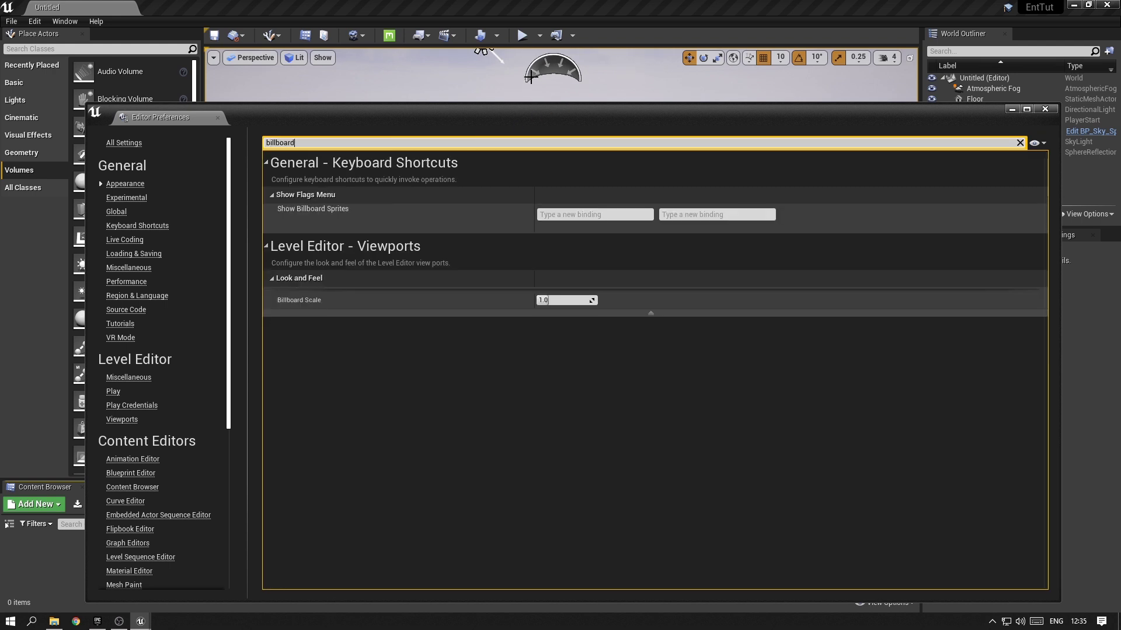
pyautogui.click(562, 300)
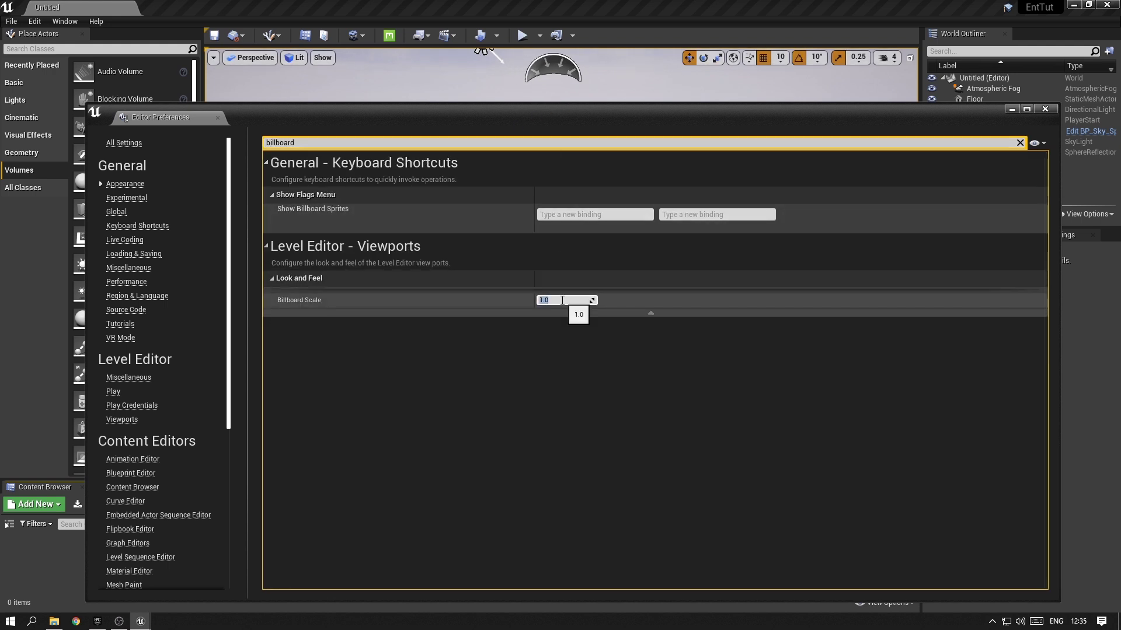
pyautogui.write('0.7')
pyautogui.press('Return')
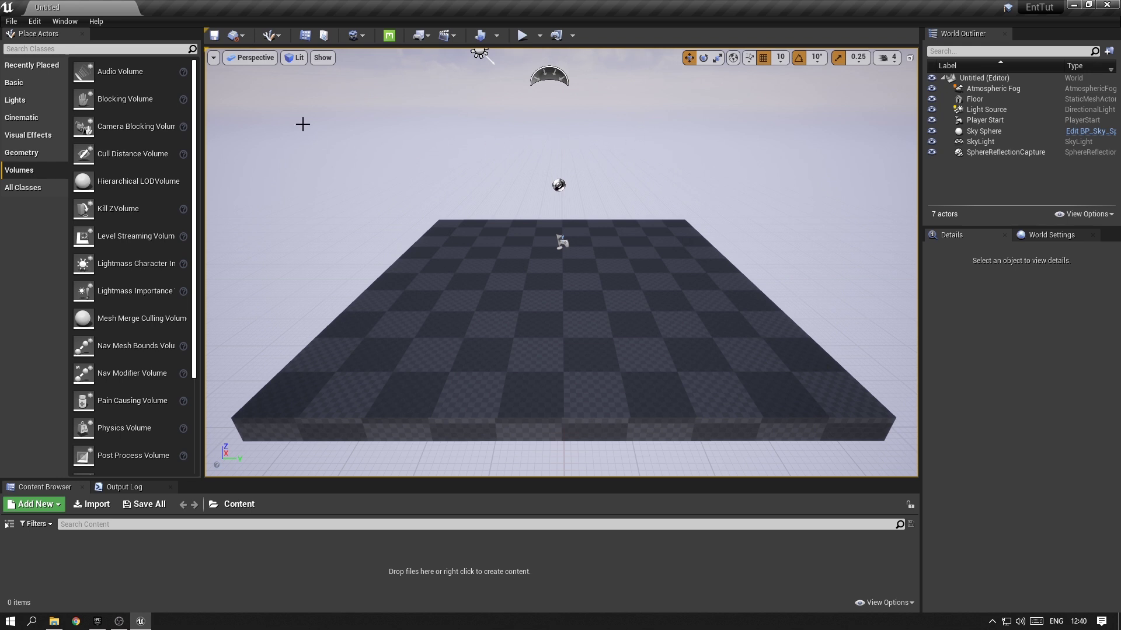
# Try the Top, Left, Perspective and Right viewport views via the menu and Alt+J/K/G.
pyautogui.click(243, 58)
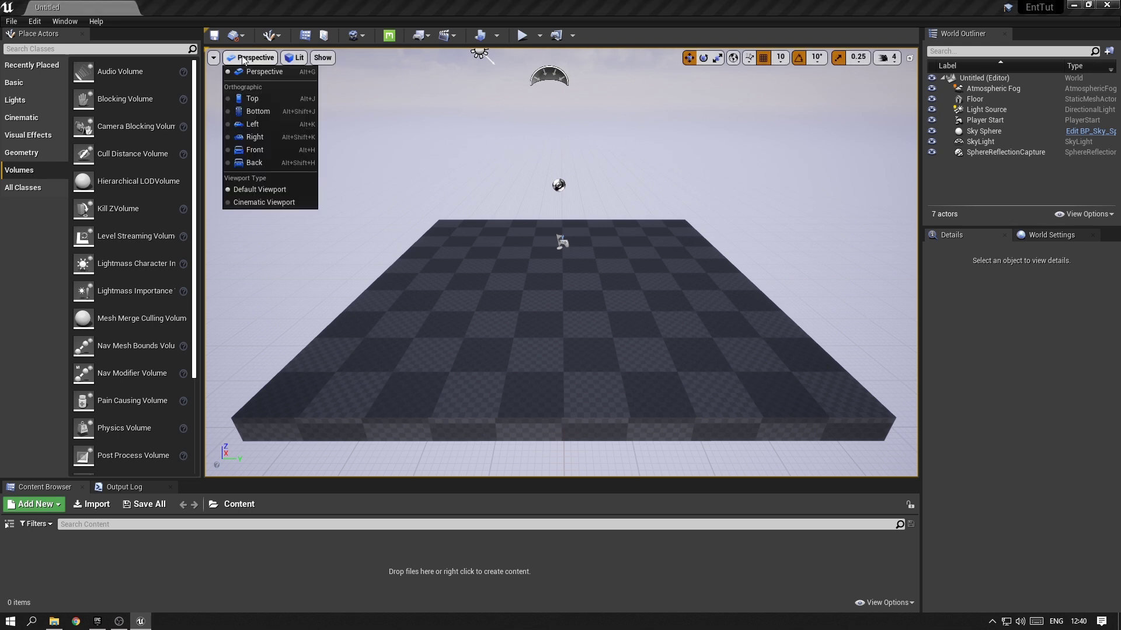
pyautogui.click(254, 98)
pyautogui.moveTo(266, 81); pyautogui.dragTo(361, 115, button='right')
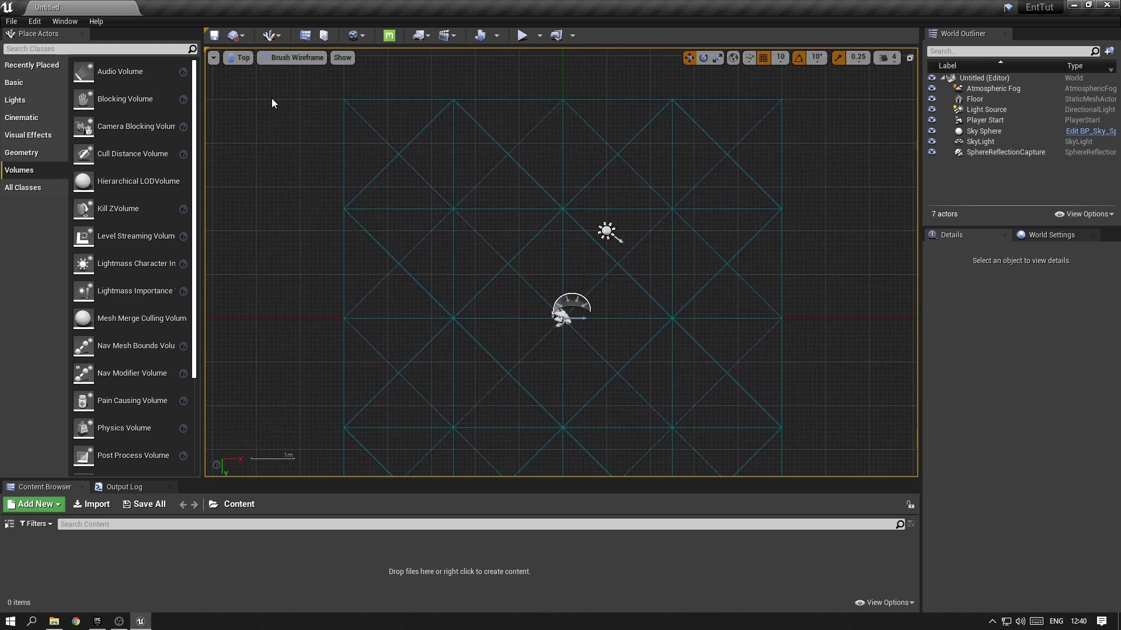
pyautogui.hotkey('alt', 'g')
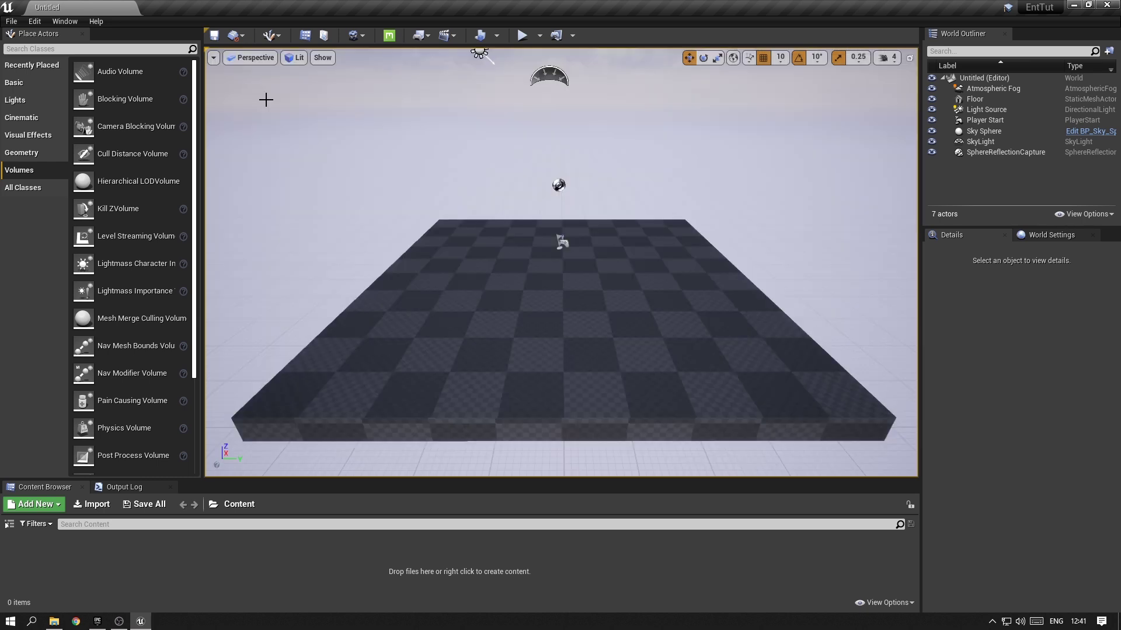
pyautogui.hotkey('alt', 'k')
pyautogui.hotkey('alt', 'j')
pyautogui.hotkey('alt', 'k')
pyautogui.click(239, 58)
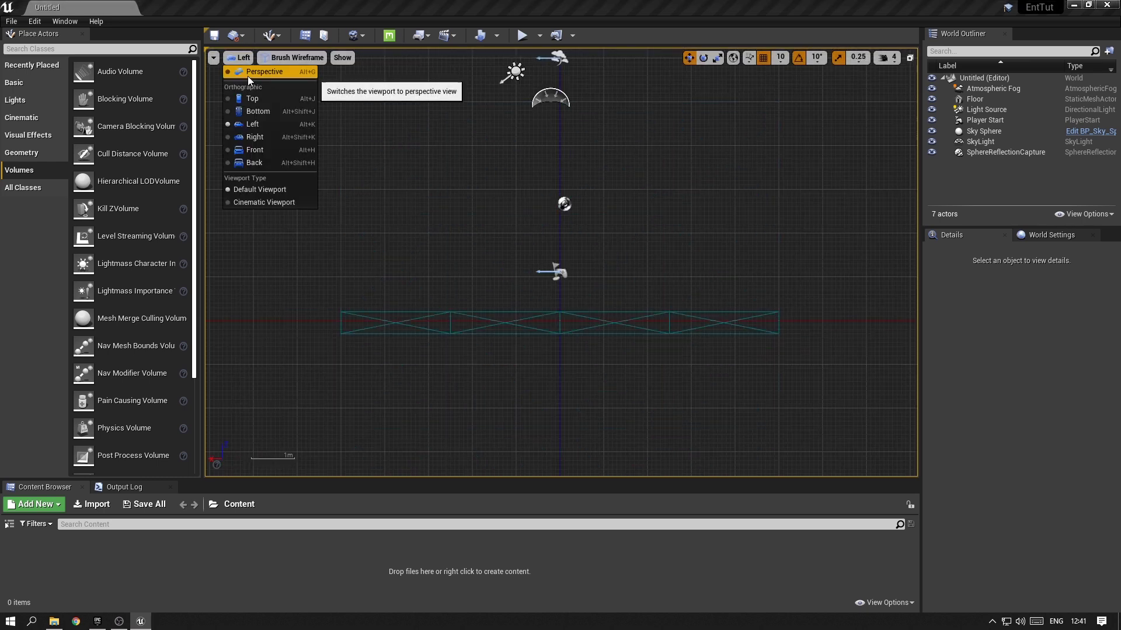
pyautogui.click(247, 74)
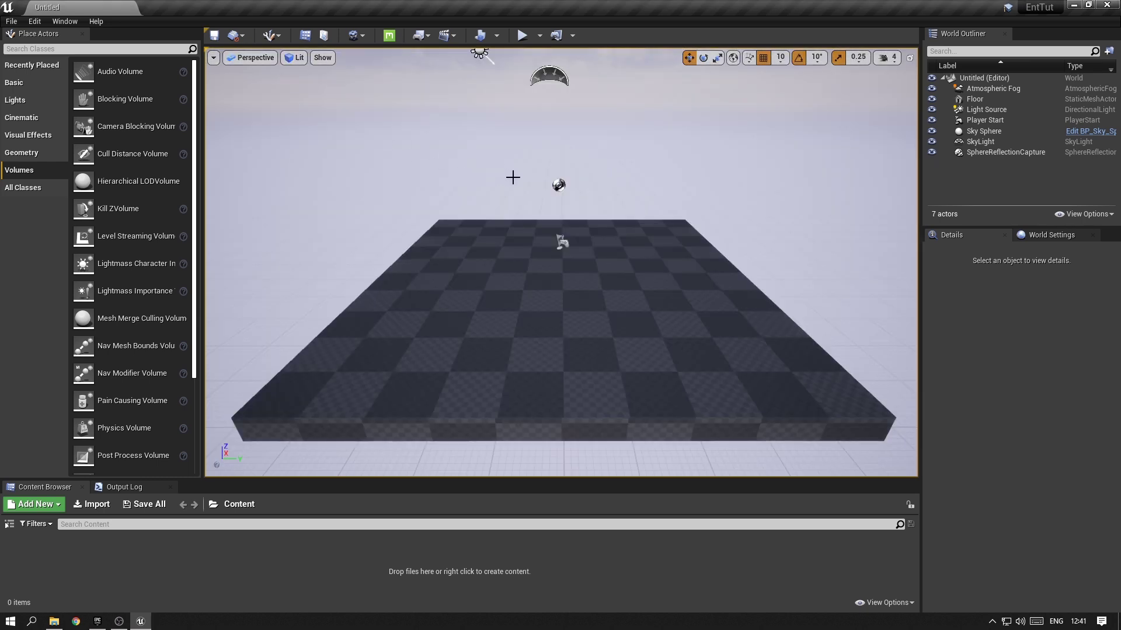
pyautogui.rightClick(541, 190)
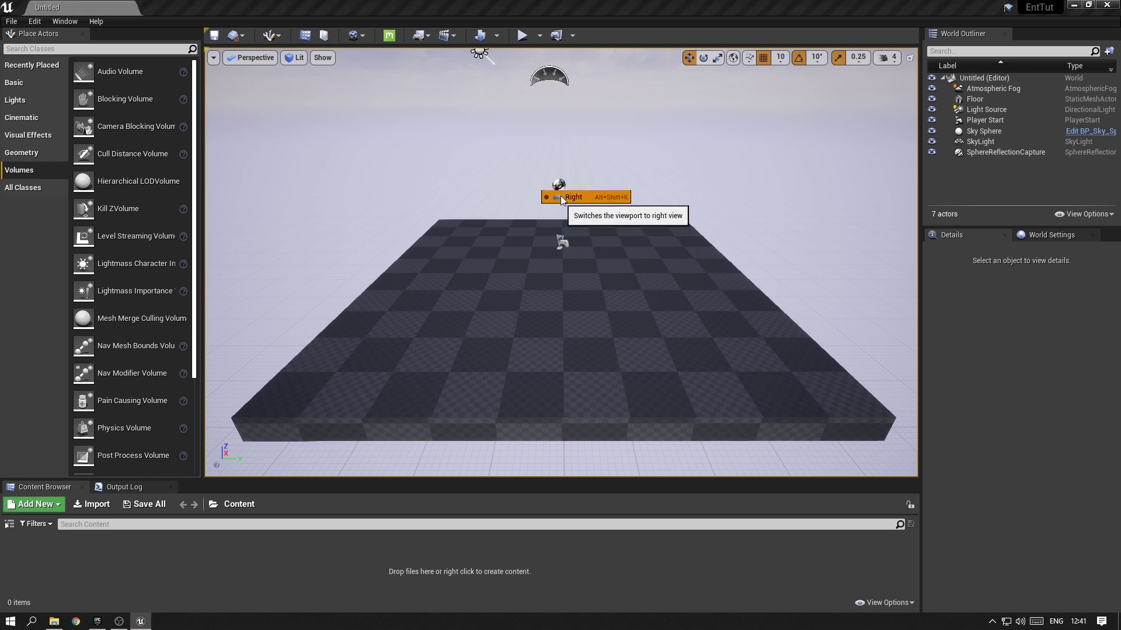
pyautogui.click(561, 198)
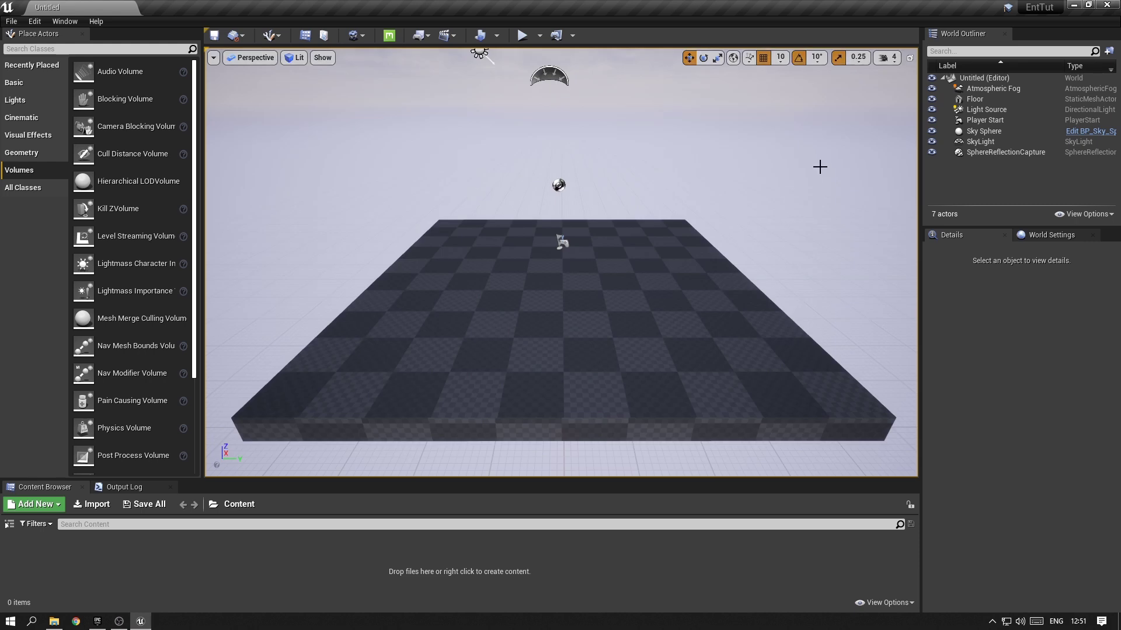
# Split into four panes, set the upper-right pane to Right, then maximize Perspective.
pyautogui.click(910, 58)
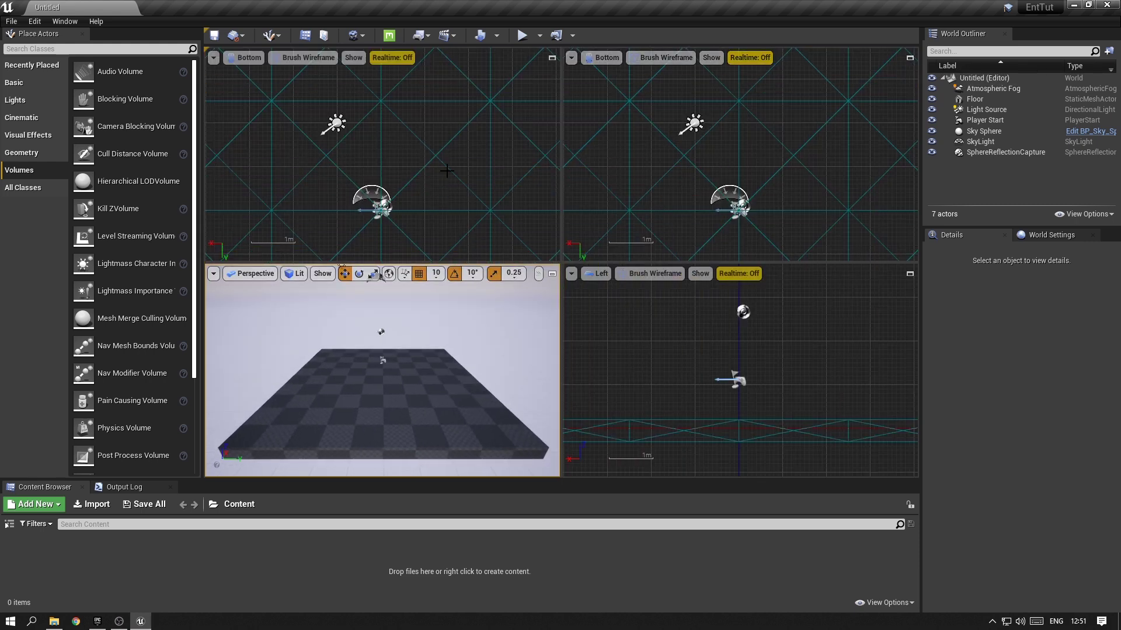
pyautogui.click(605, 58)
pyautogui.click(620, 138)
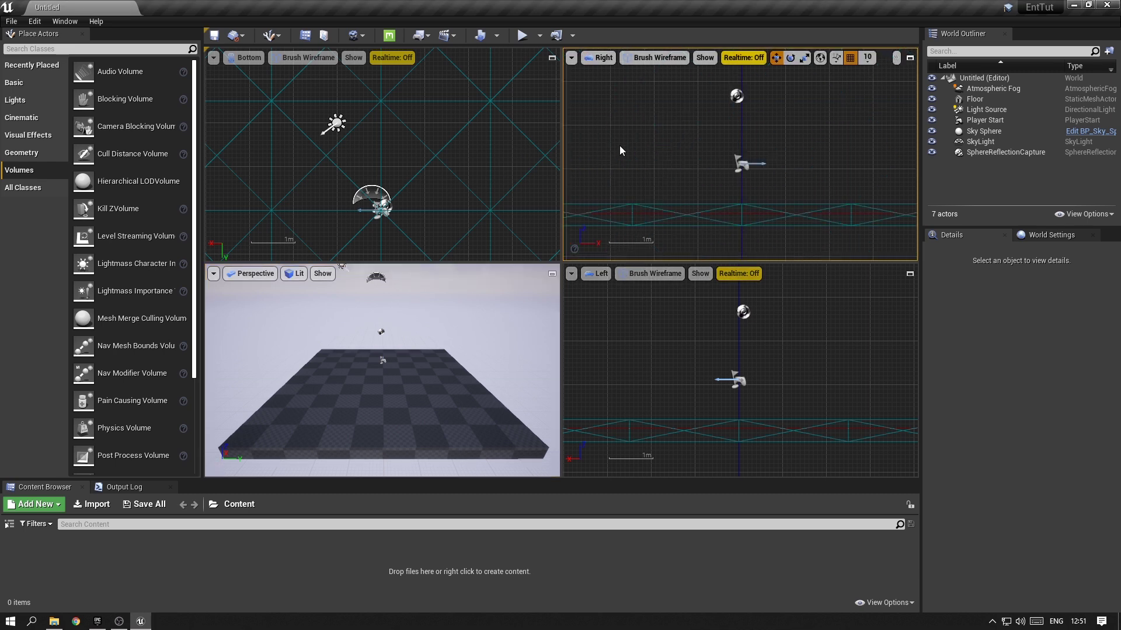
pyautogui.click(552, 274)
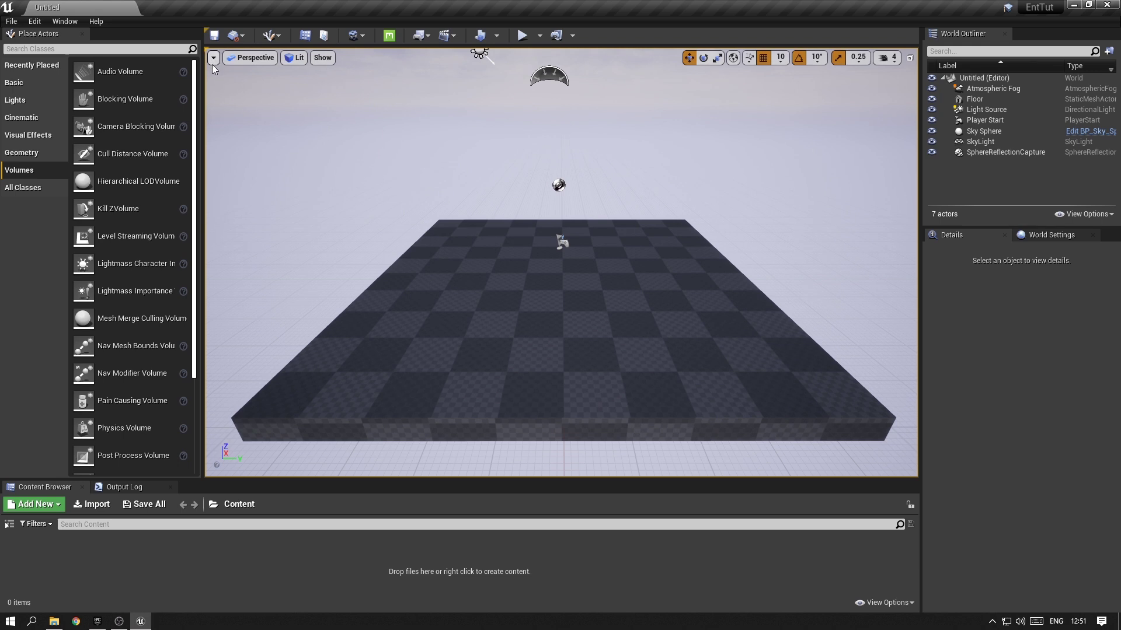
pyautogui.click(214, 57)
pyautogui.click(286, 151)
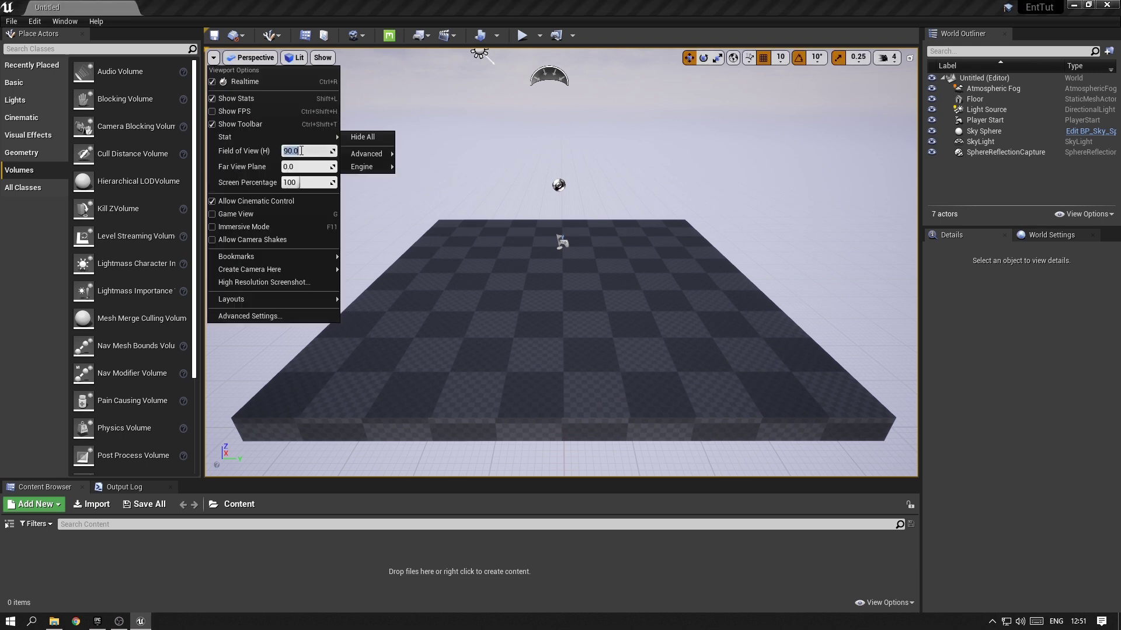
pyautogui.write('110')
pyautogui.press('Return')
pyautogui.write('90')
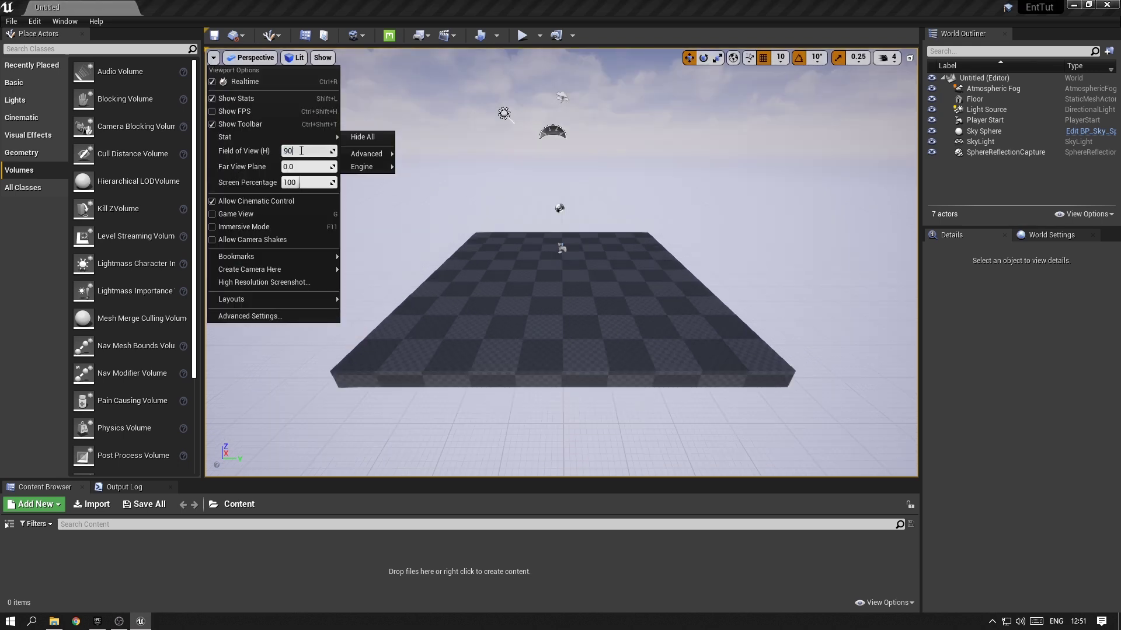
pyautogui.press('Return')
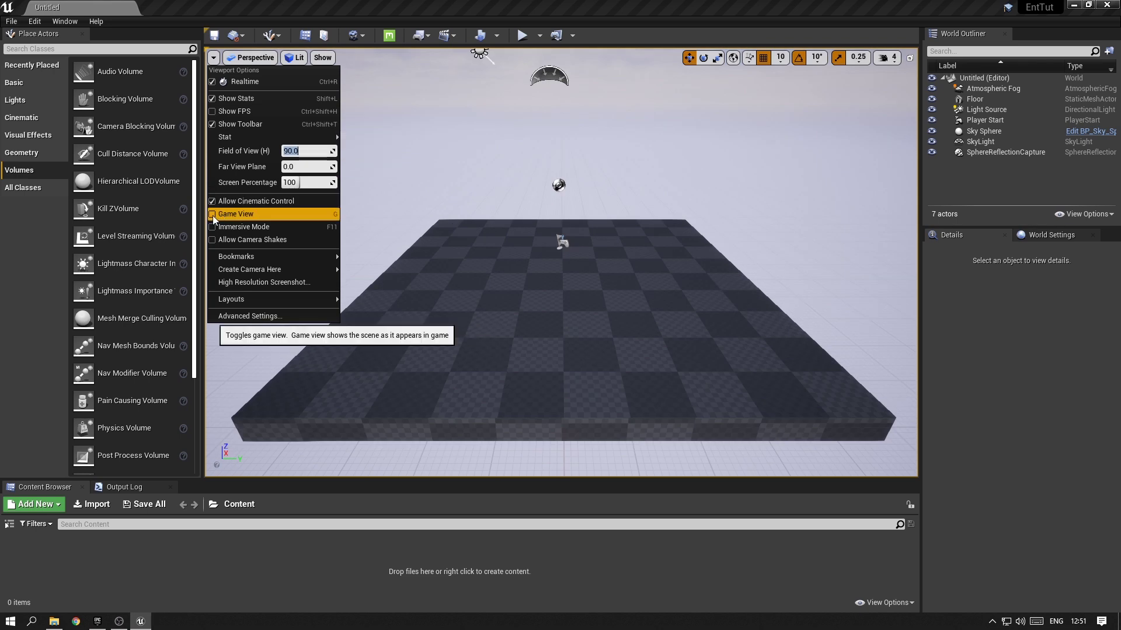
pyautogui.click(212, 216)
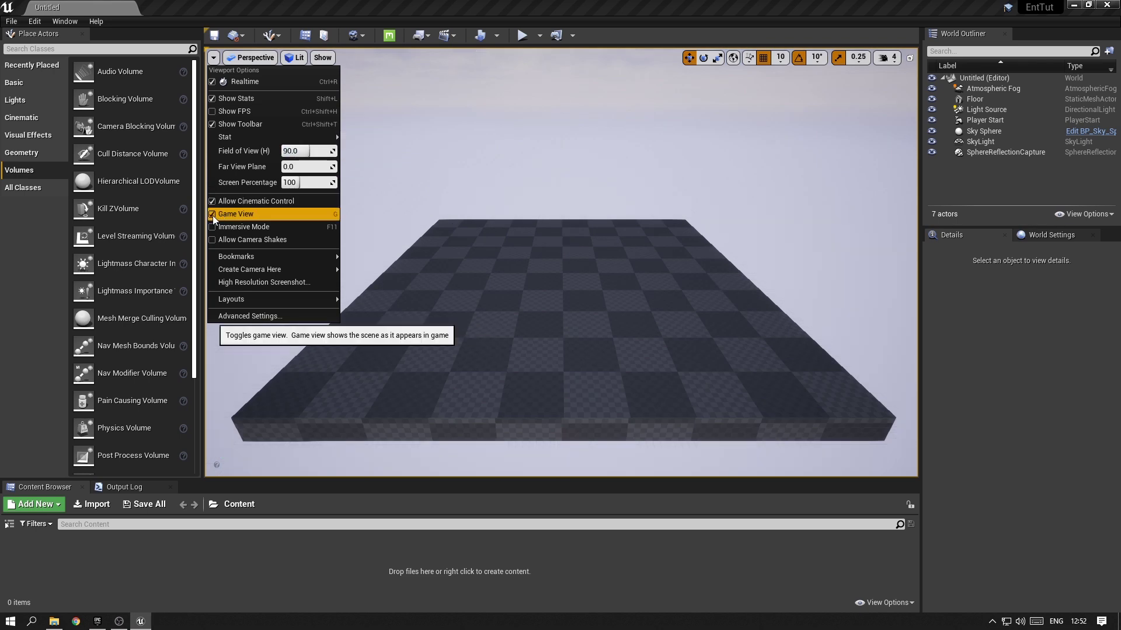
pyautogui.click(212, 215)
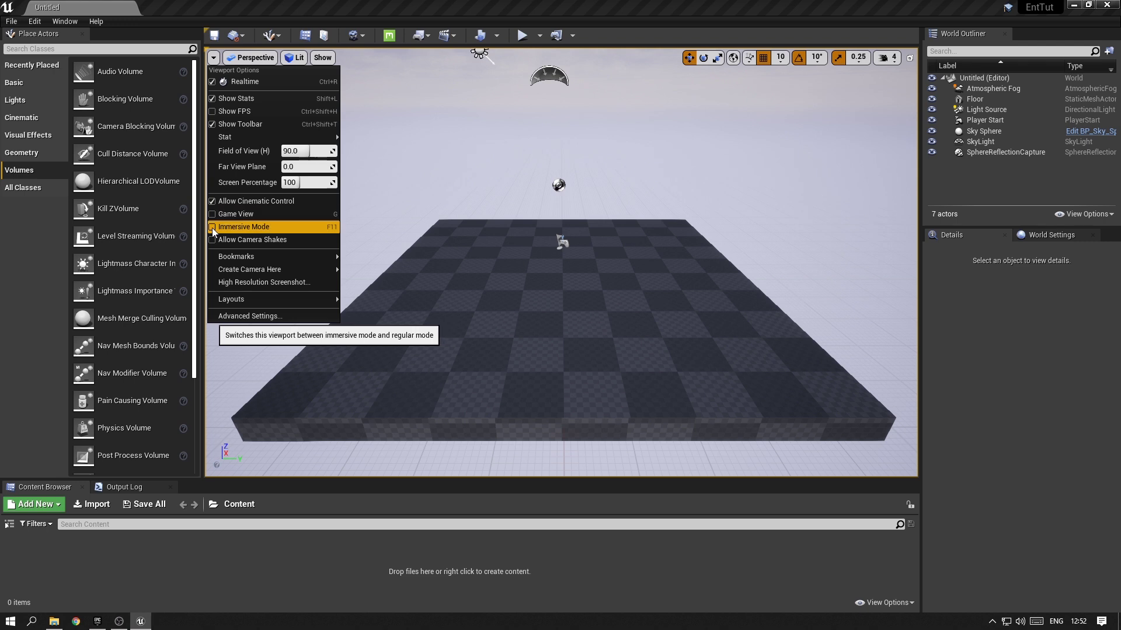
pyautogui.click(212, 227)
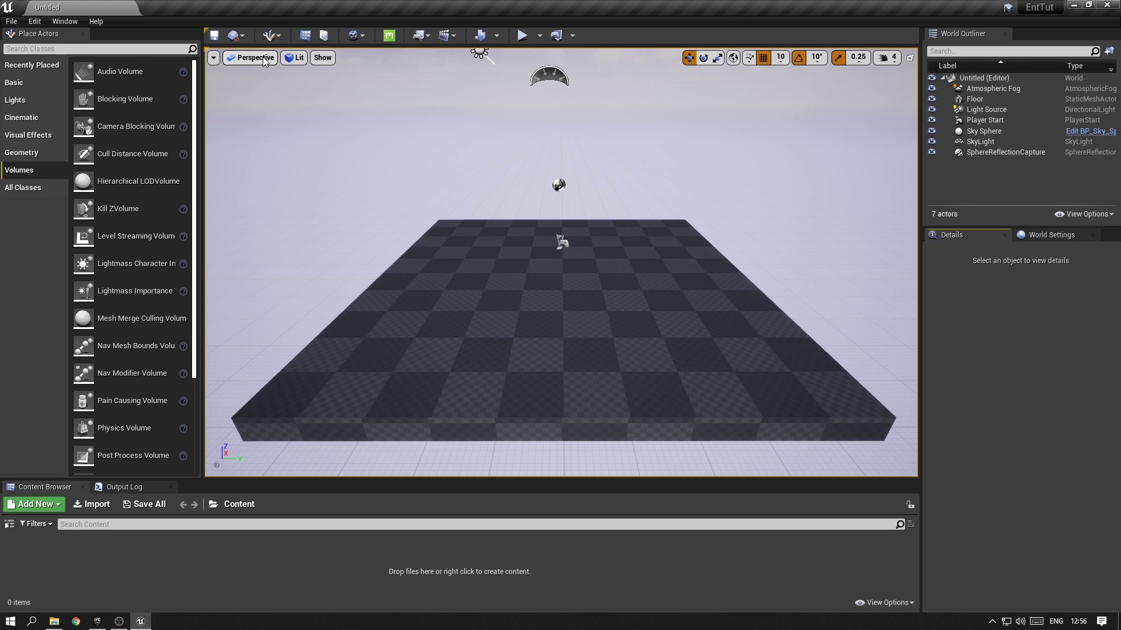
# Try the Unlit and Brush Wireframe view modes, then settle on Lightmap Density.
pyautogui.click(298, 57)
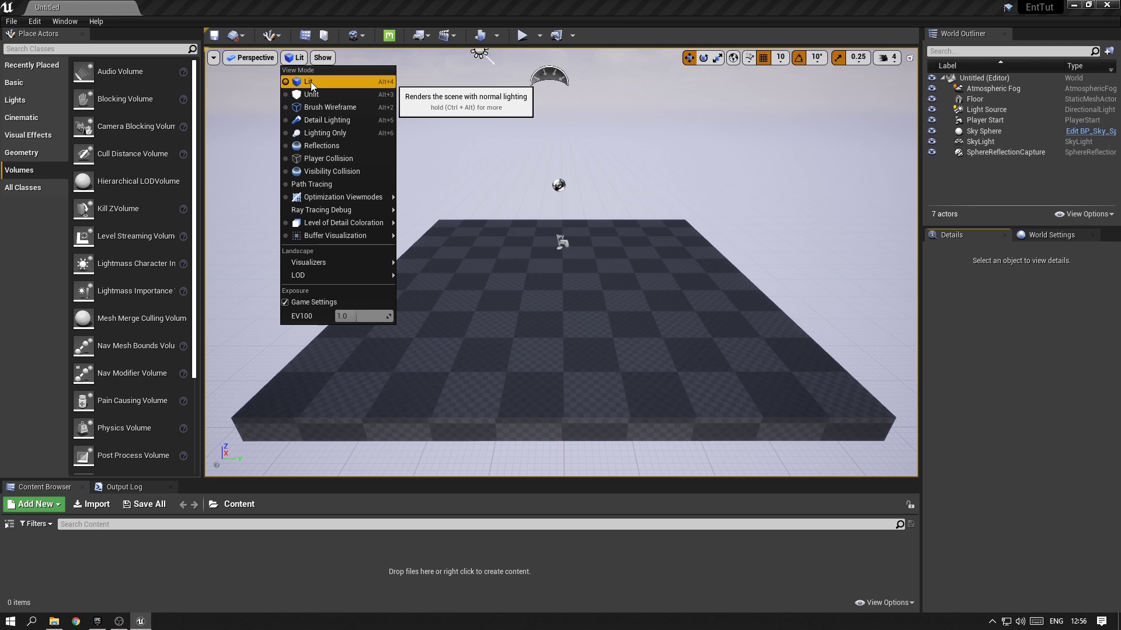
pyautogui.click(311, 95)
pyautogui.click(301, 58)
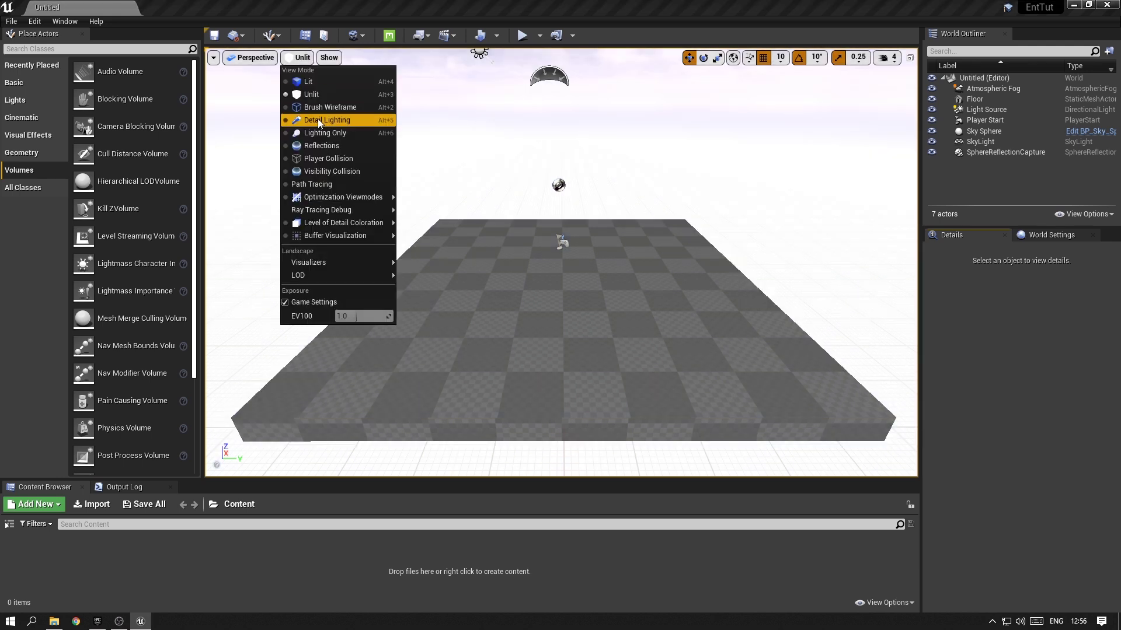
pyautogui.click(315, 108)
pyautogui.click(319, 58)
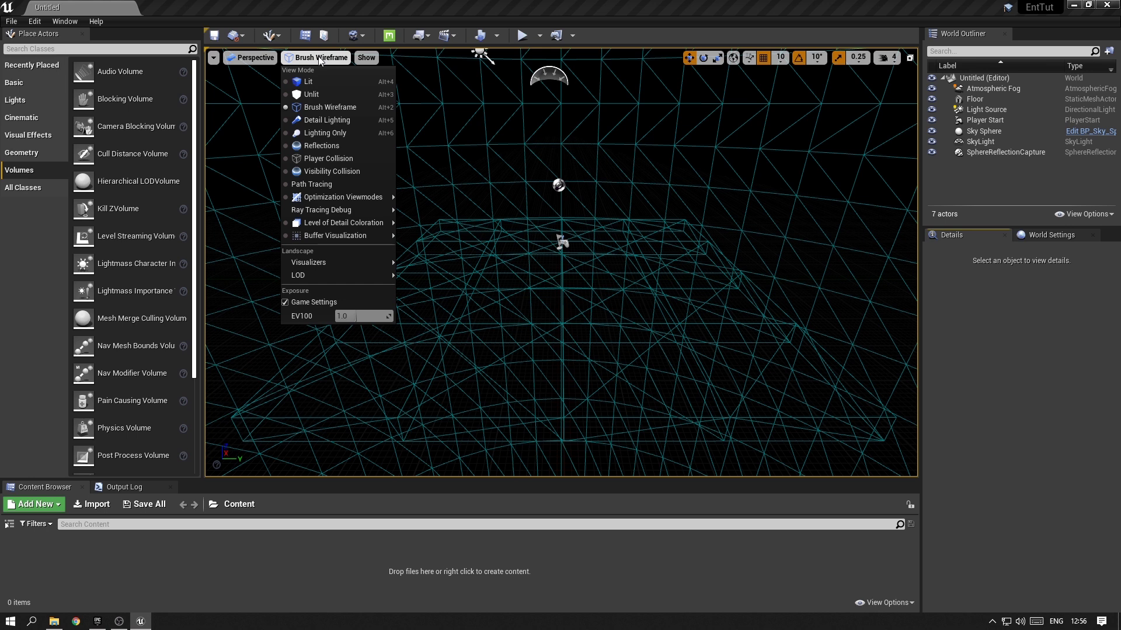
pyautogui.moveTo(334, 197)
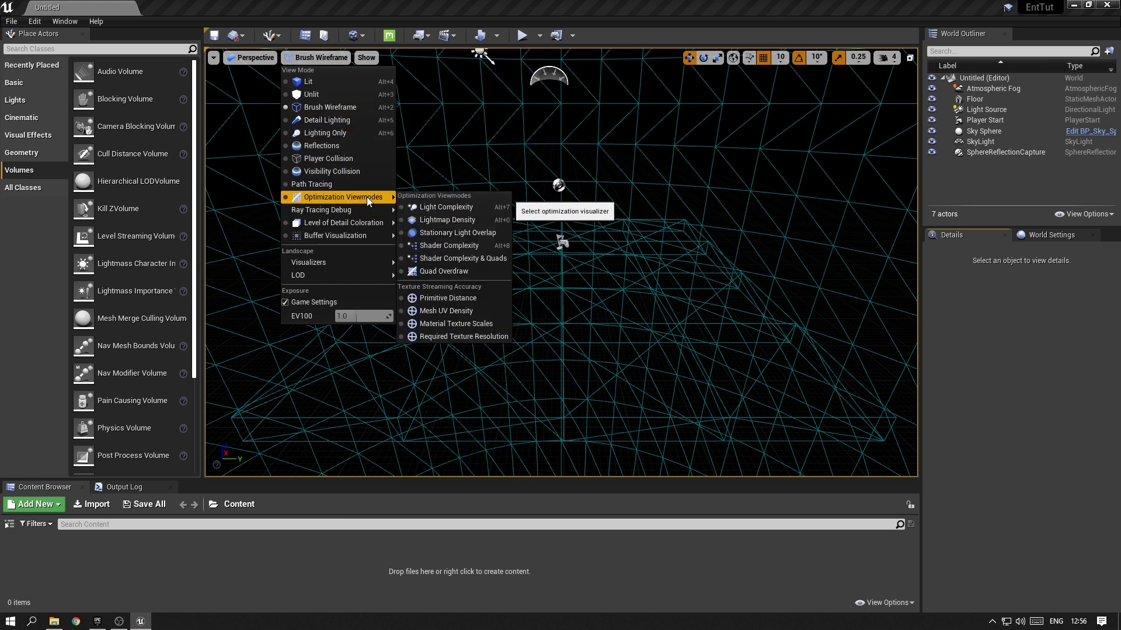
pyautogui.click(443, 220)
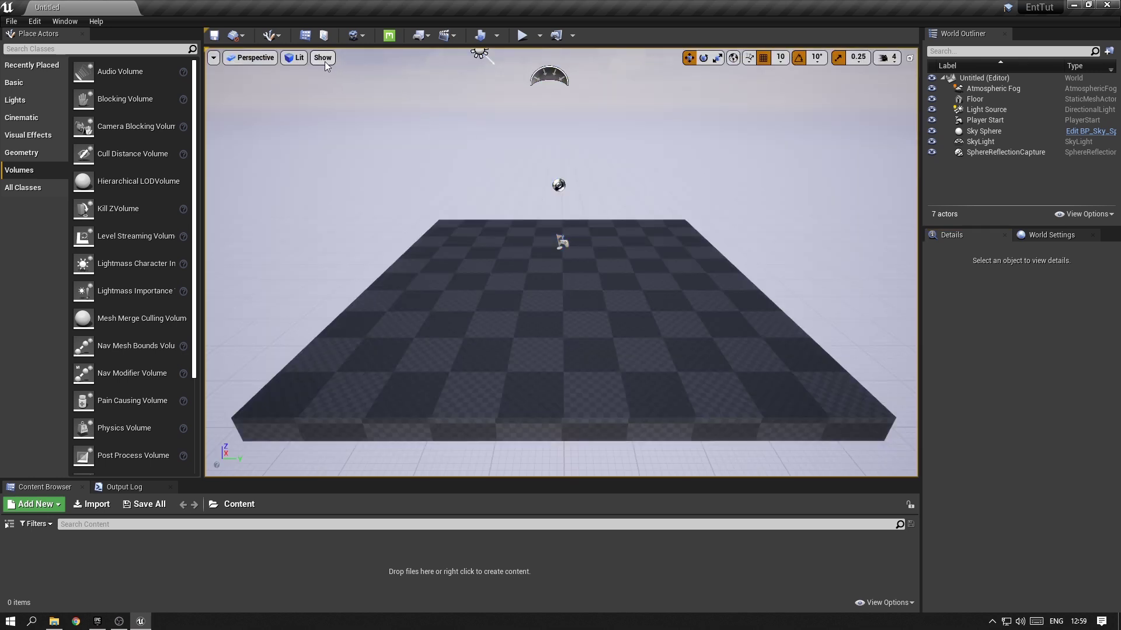
# Restore Lit shading, try rotate then move on the Floor, and set World coordinates.
pyautogui.click(323, 59)
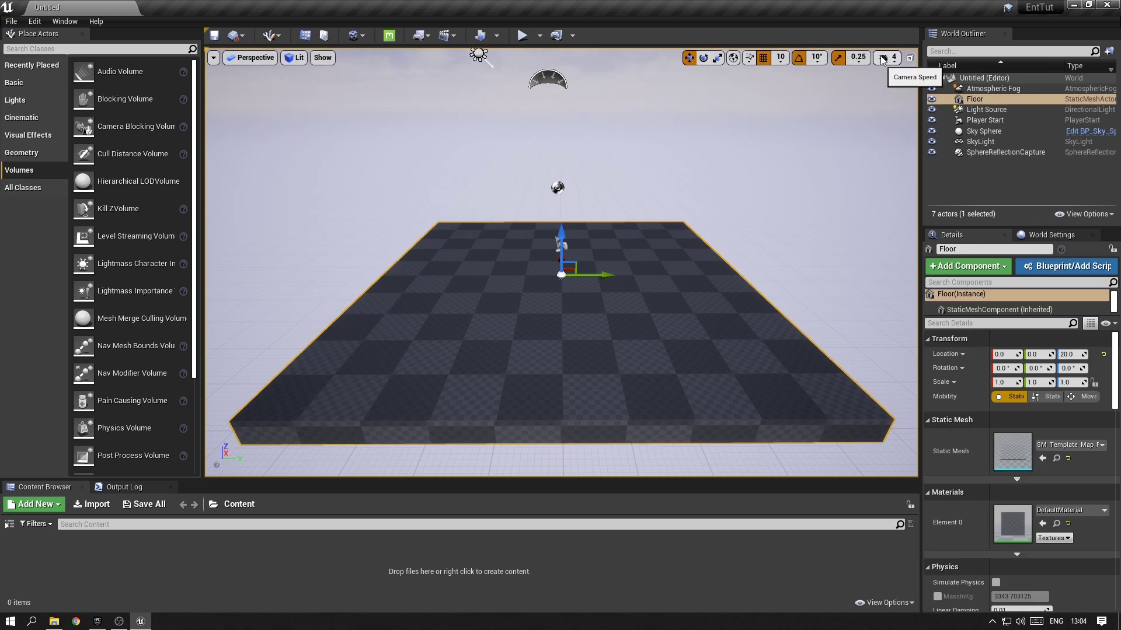
pyautogui.click(702, 58)
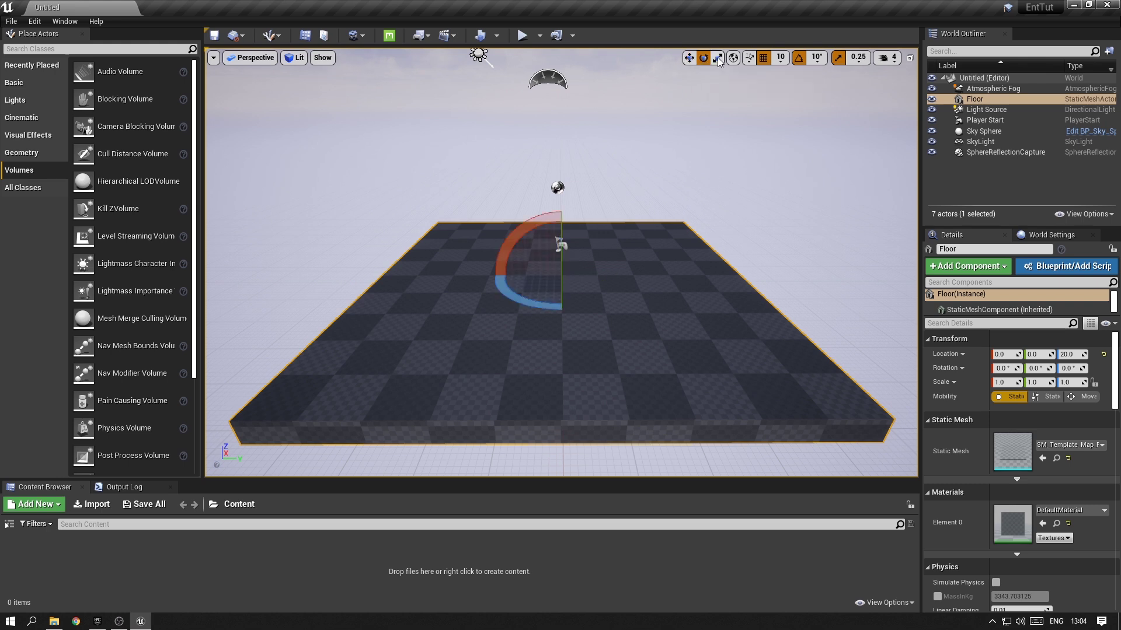
pyautogui.press('w')
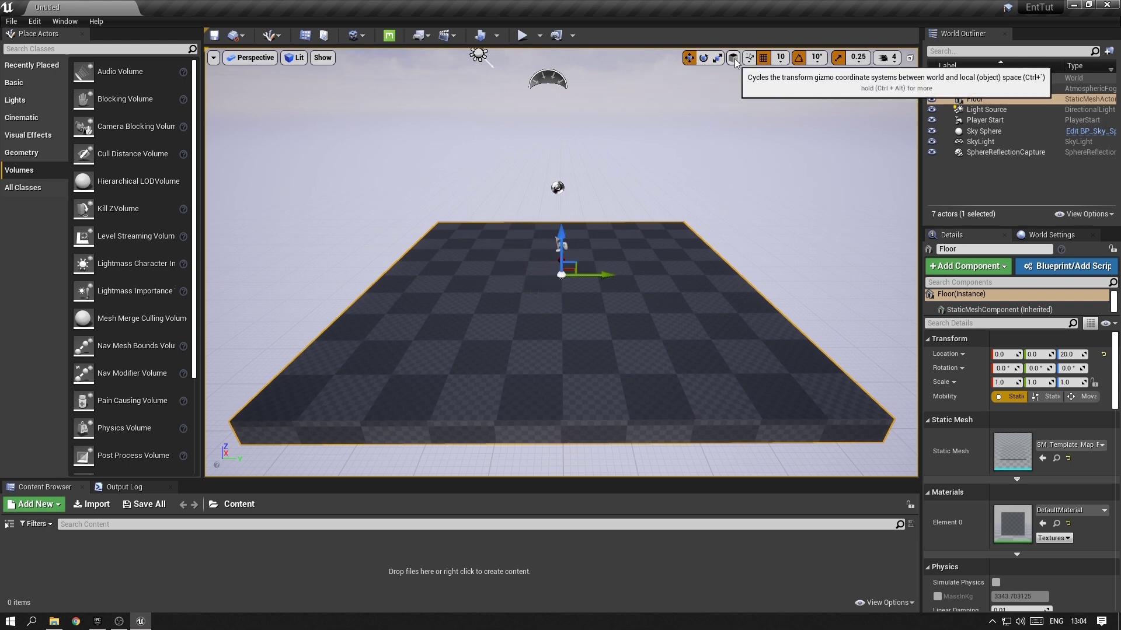
pyautogui.click(733, 58)
pyautogui.click(749, 58)
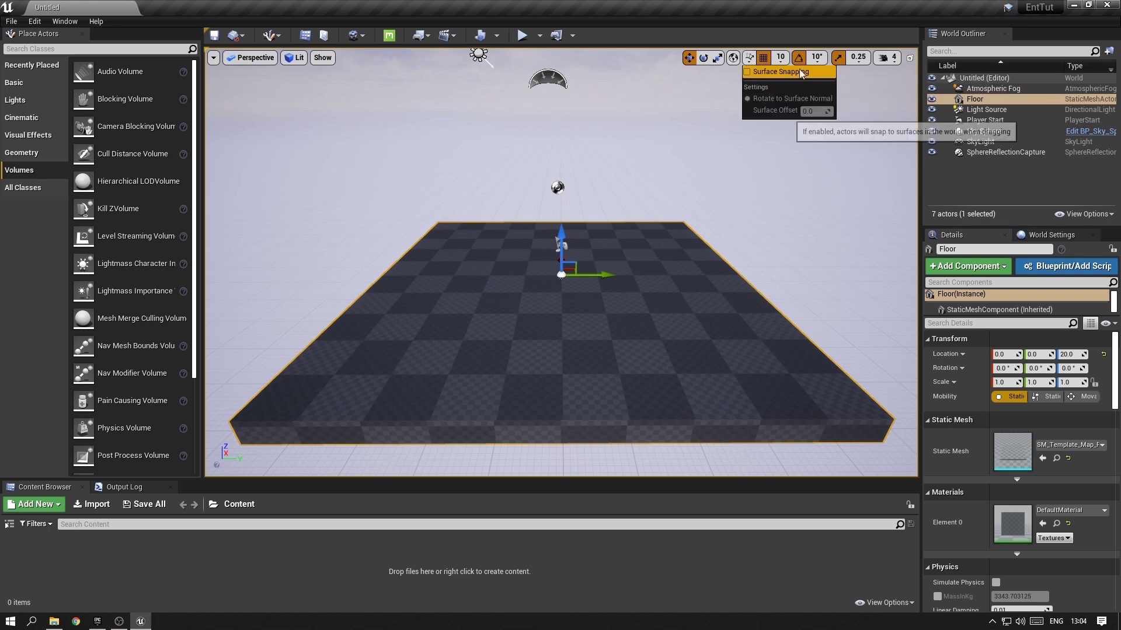
pyautogui.click(749, 58)
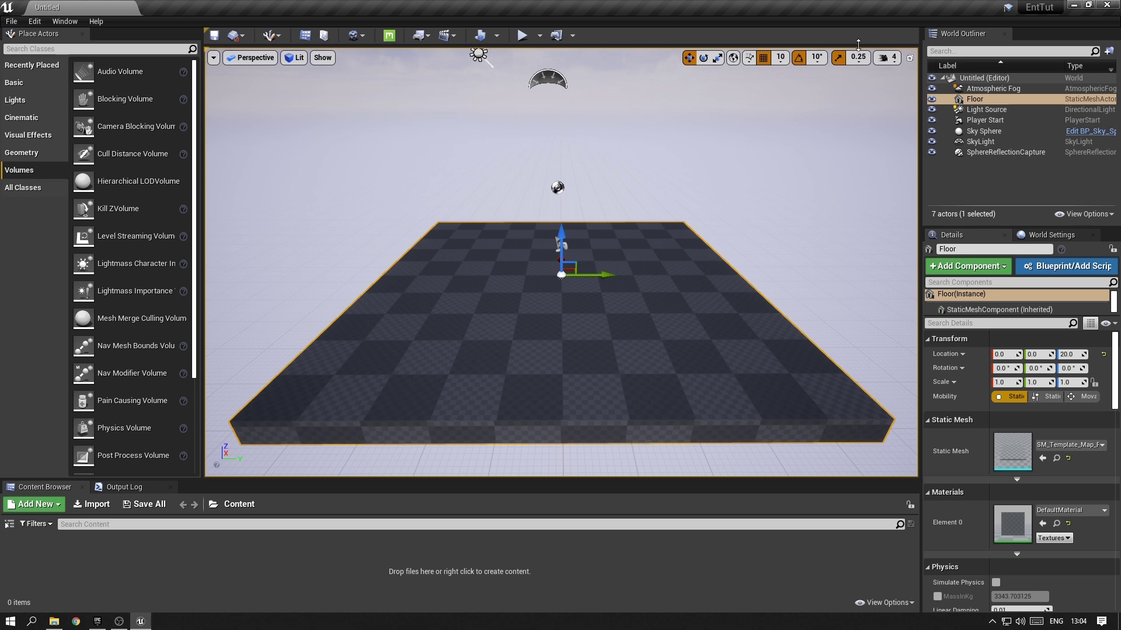
pyautogui.click(889, 59)
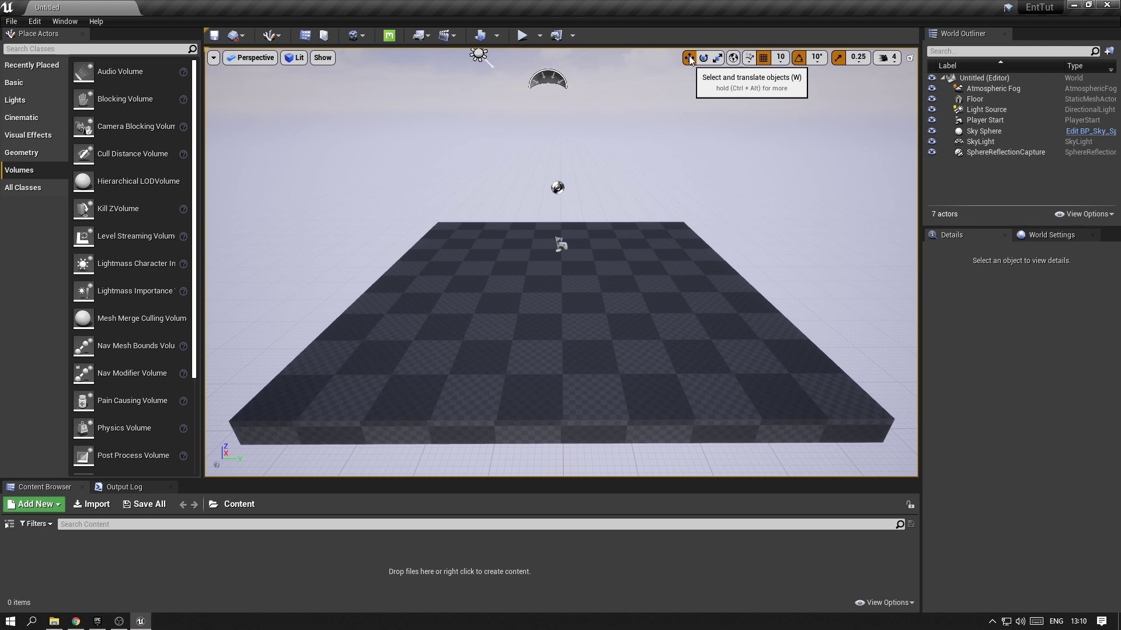
# Expand the translate tool's tooltip with Ctrl+Alt and open its full Viewport Controls documentation.
pyautogui.hotkey('ctrl', 'alt')
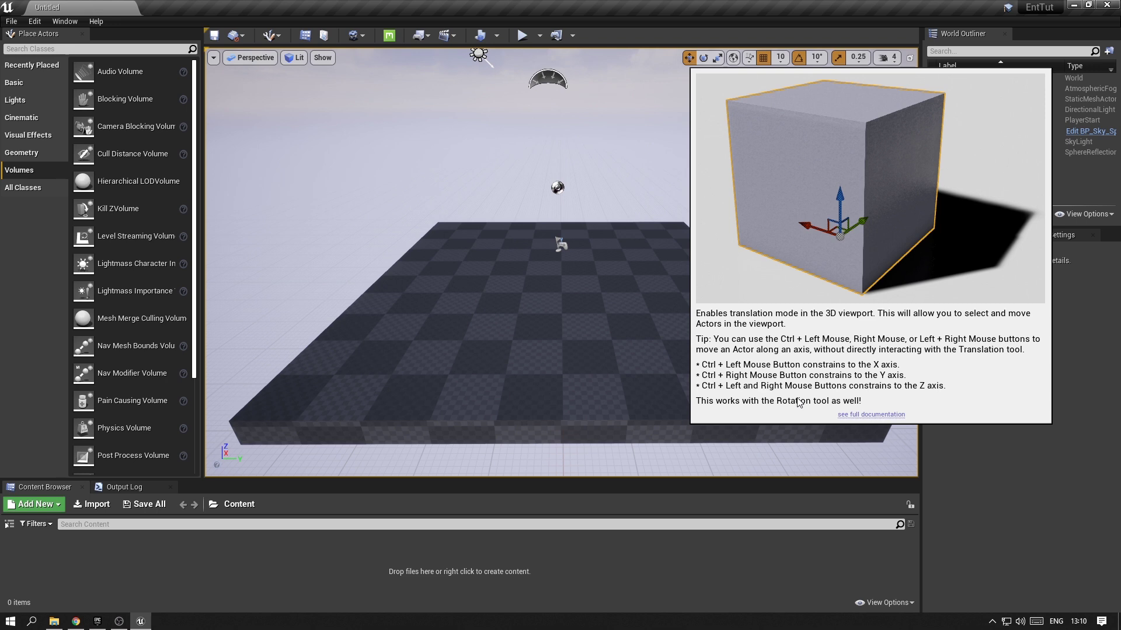
pyautogui.click(871, 415)
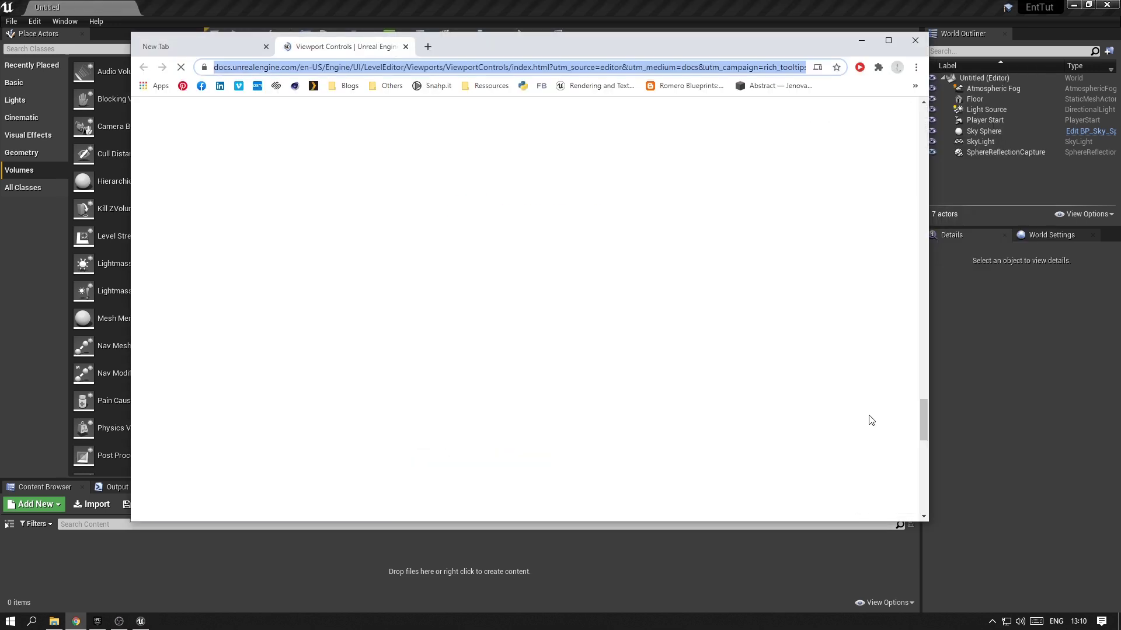